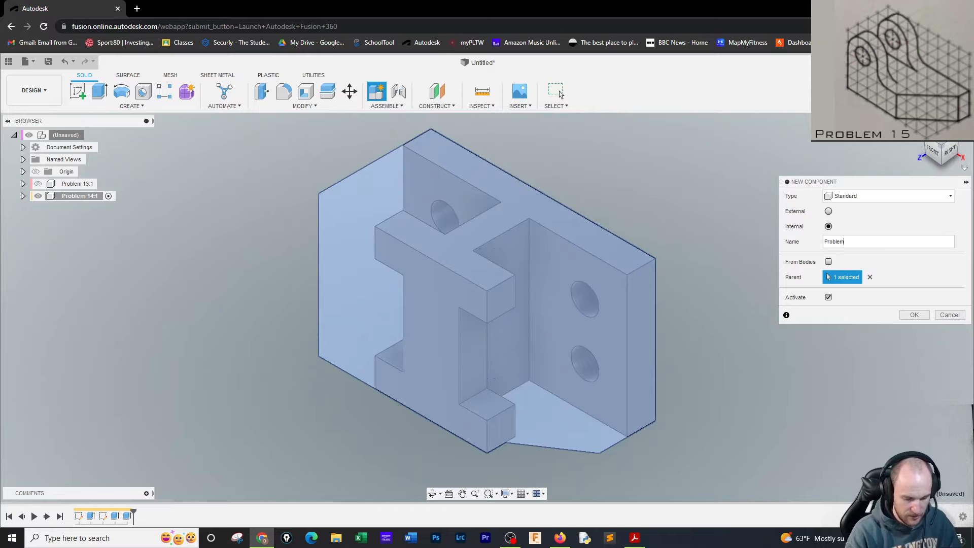
Step: Create a new internal component named Problem 15 and hide the Problem 14 component
{"action": "type", "text": "5"}
{"action": "key", "text": "Return"}
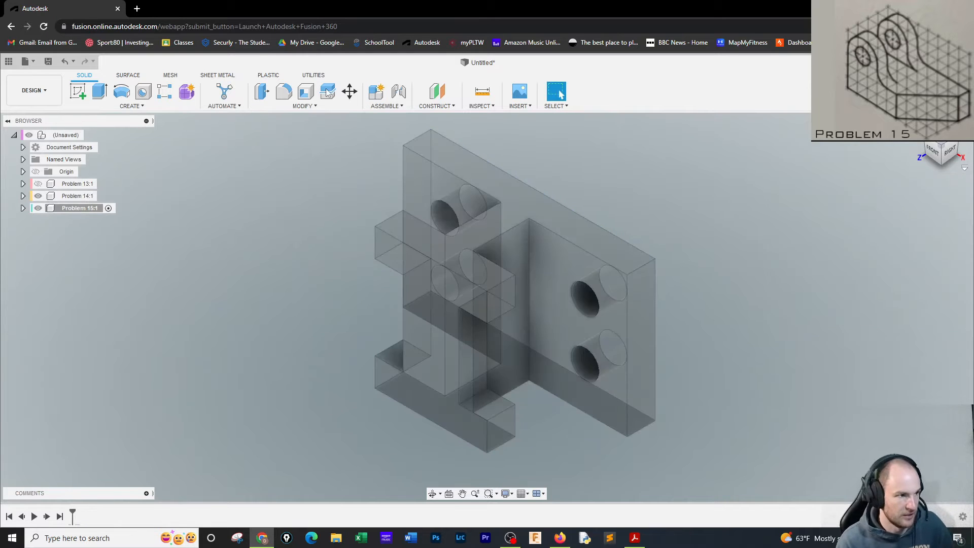
{"action": "left_click", "coordinate": [38, 195]}
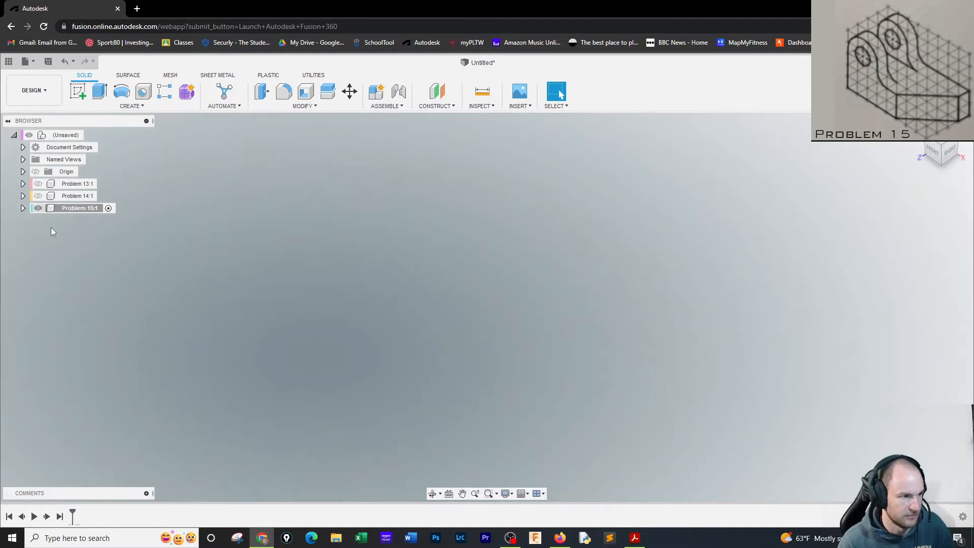
Step: Start a sketch on the front plane and draw an 8 in wide by 5 in high rectangle from the origin
{"action": "left_click", "coordinate": [78, 92]}
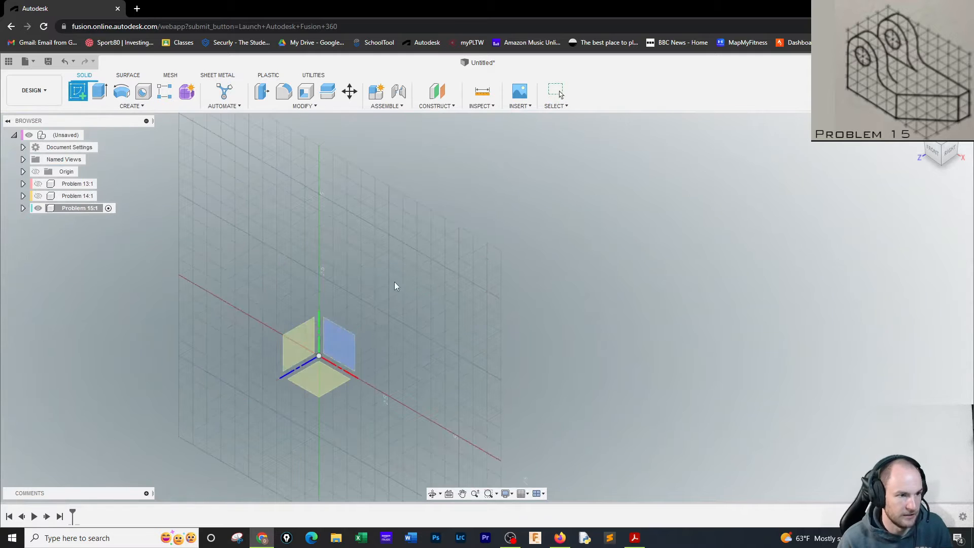
{"action": "left_click", "coordinate": [347, 344]}
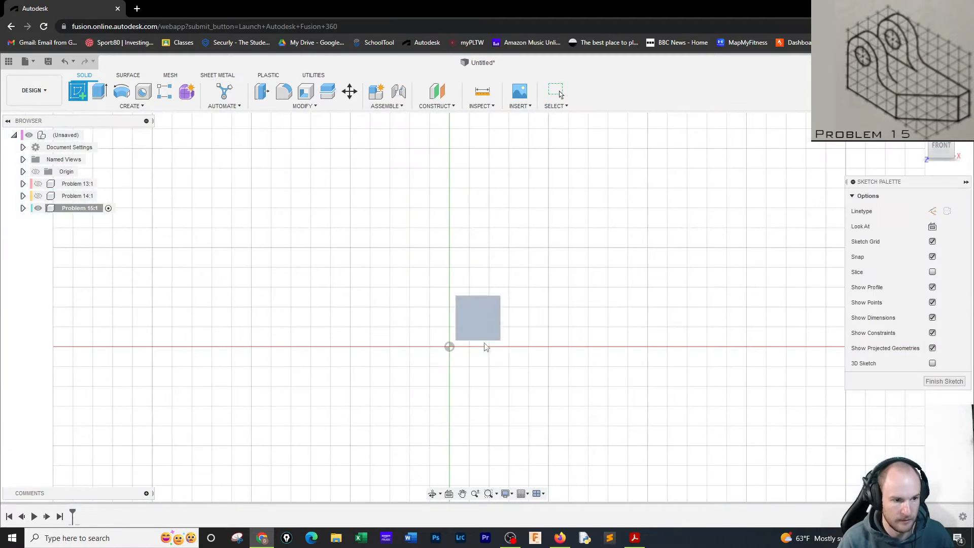
{"action": "left_click", "coordinate": [99, 91]}
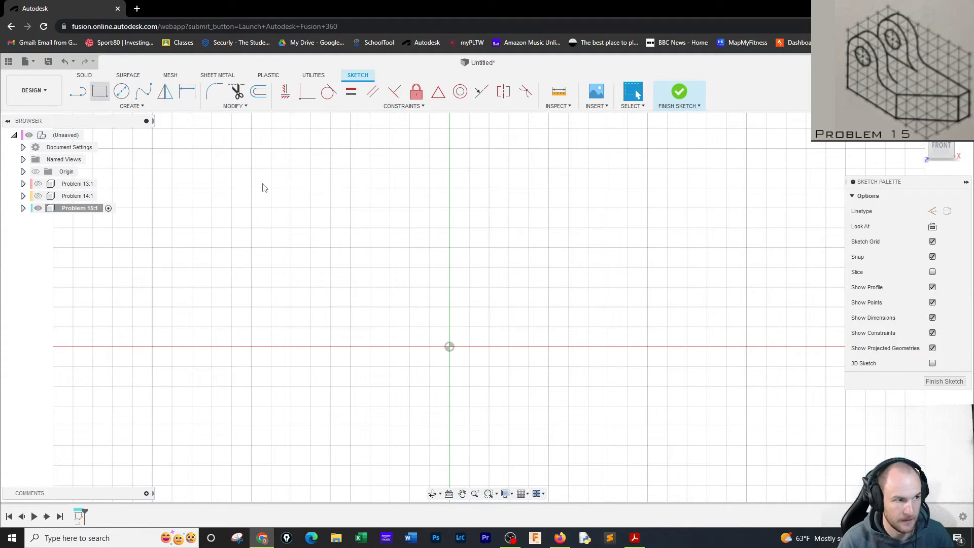
{"action": "left_click", "coordinate": [449, 348]}
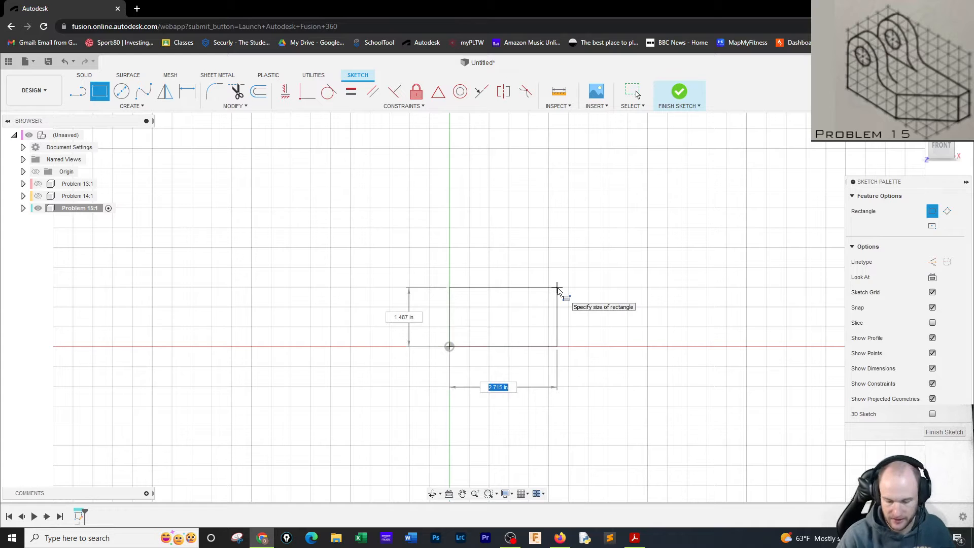
{"action": "type", "text": "8"}
{"action": "key", "text": "Tab"}
{"action": "type", "text": "5"}
{"action": "key", "text": "Tab"}
{"action": "key", "text": "Return"}
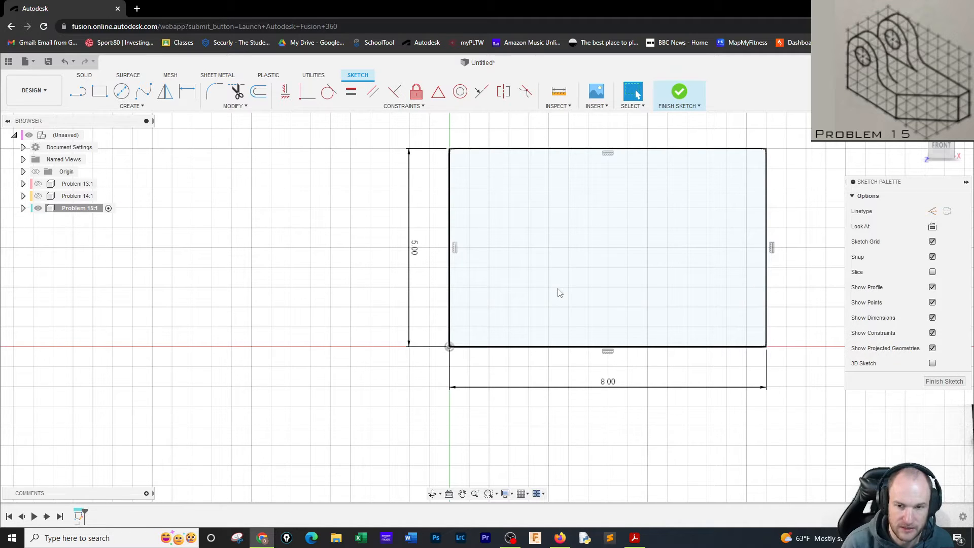
Step: Draw a 3 in by 3 in rectangle inside the large rectangle, starting at its upper-left corner
{"action": "left_click", "coordinate": [100, 92]}
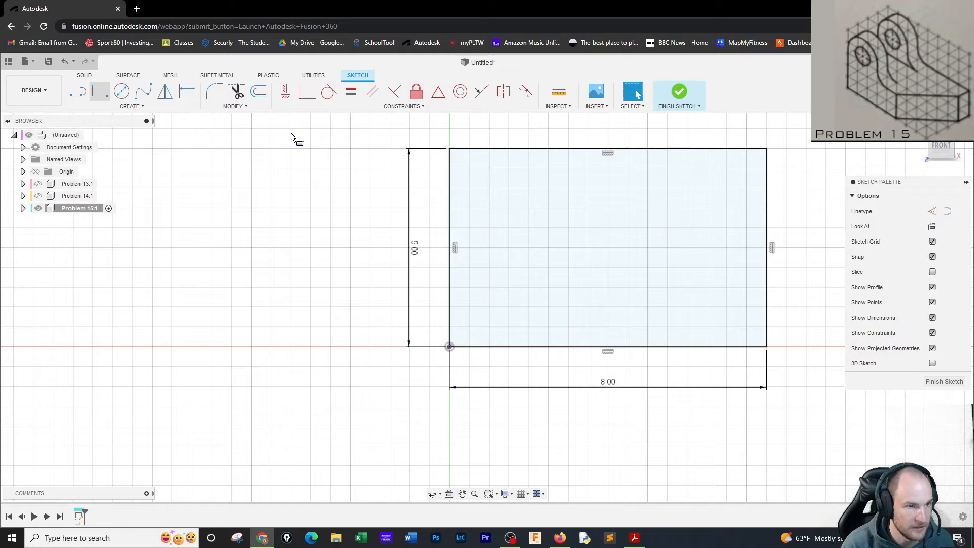
{"action": "left_click", "coordinate": [450, 149]}
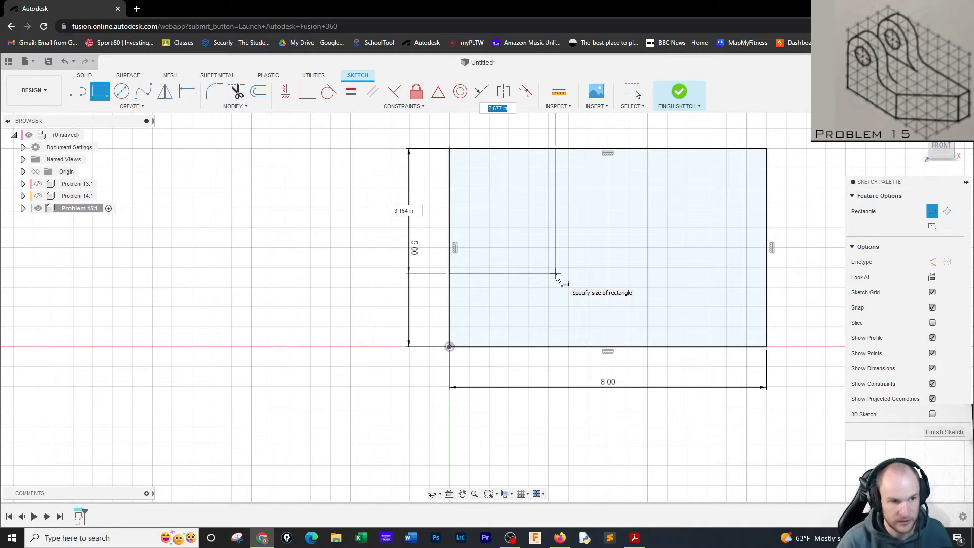
{"action": "type", "text": "3"}
{"action": "key", "text": "Tab"}
{"action": "type", "text": "3"}
{"action": "key", "text": "Return"}
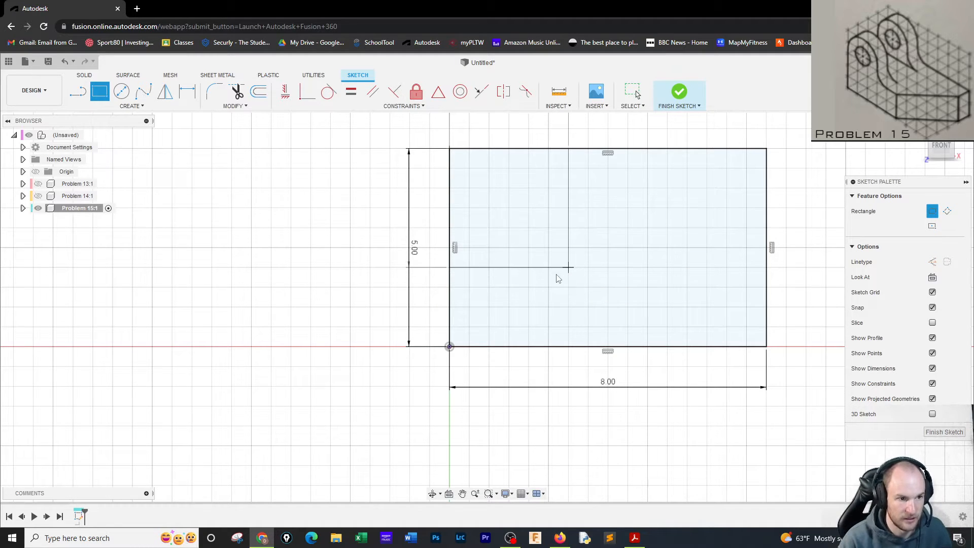
{"action": "key", "text": "Escape"}
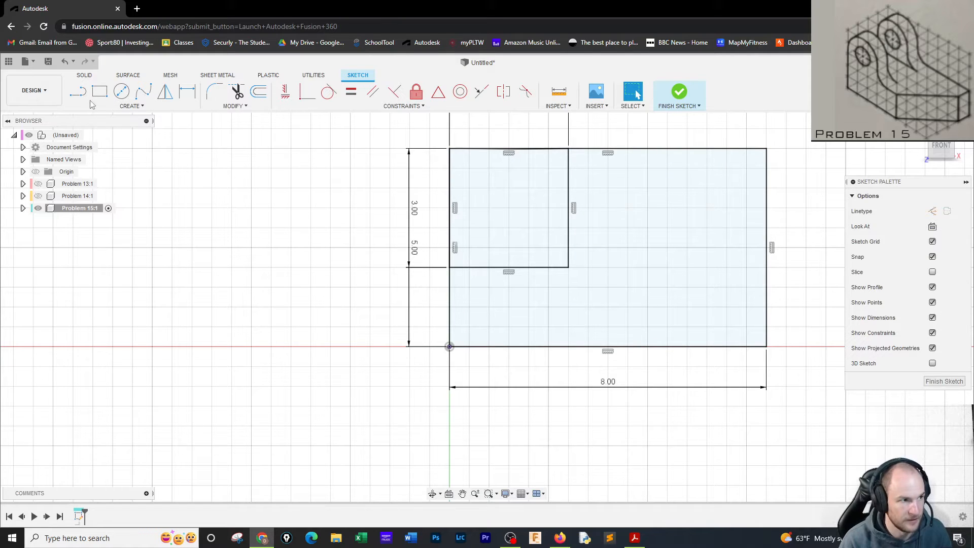
Step: Draw a rectangle from the small square's lower-left corner to the large rectangle's lower-right corner
{"action": "left_click", "coordinate": [100, 91]}
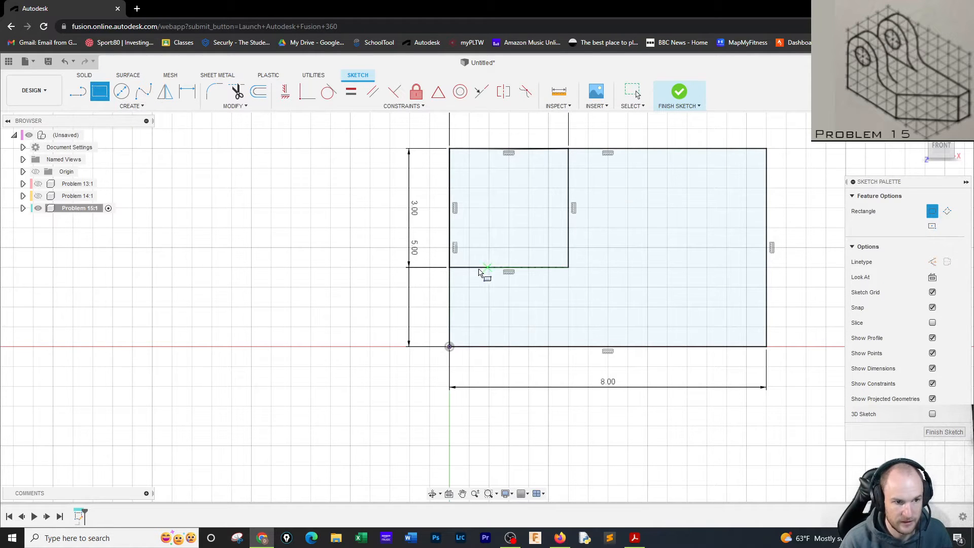
{"action": "left_click", "coordinate": [450, 272]}
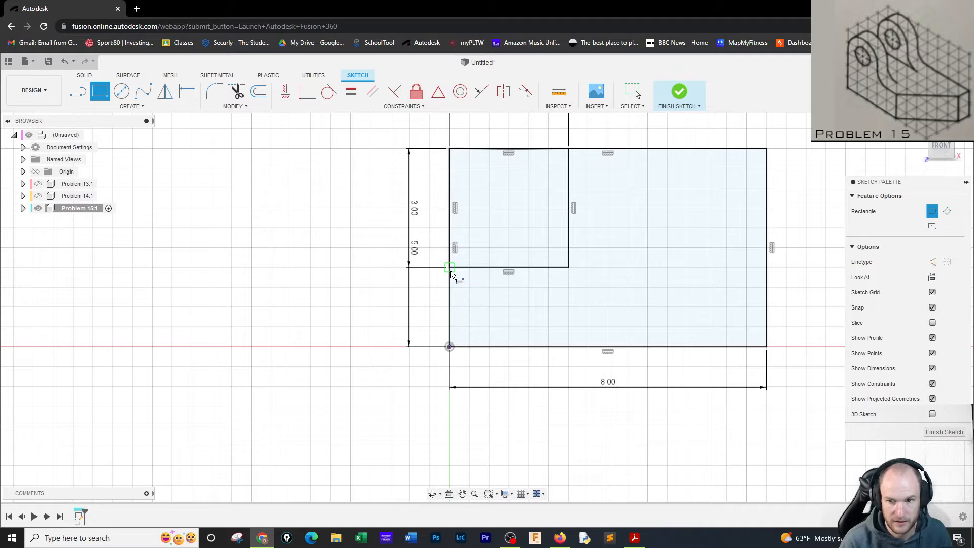
{"action": "left_click", "coordinate": [766, 347]}
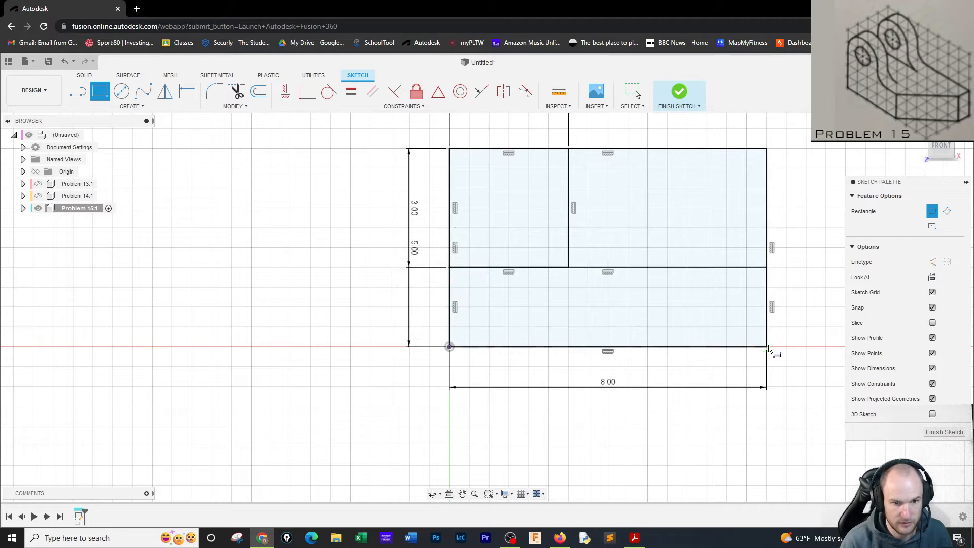
Step: Trim the outer top and right line sections around the empty upper-right area to leave an L-shaped profile
{"action": "left_click", "coordinate": [237, 92]}
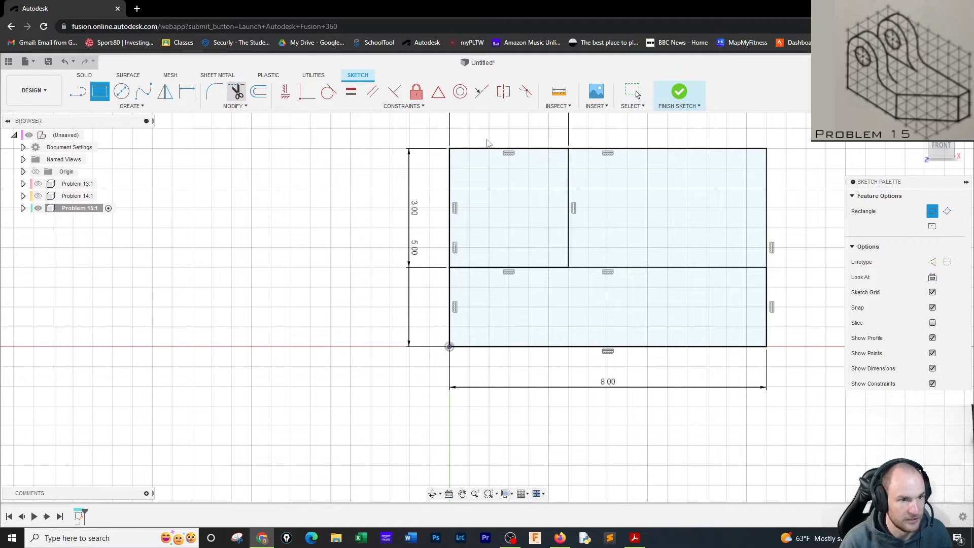
{"action": "left_click", "coordinate": [622, 149]}
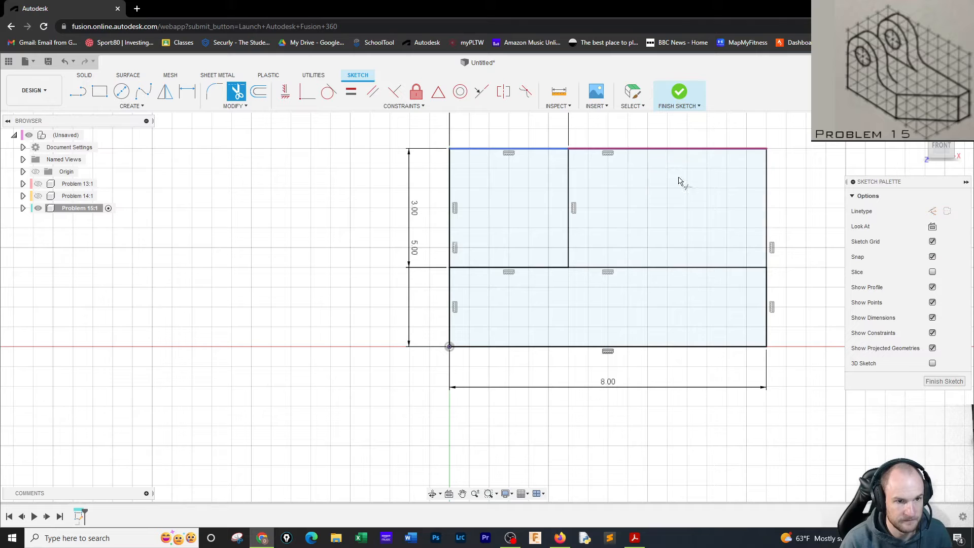
{"action": "left_click", "coordinate": [765, 203]}
{"action": "middle_click_drag", "start_coordinate": [695, 169], "coordinate": [667, 281]}
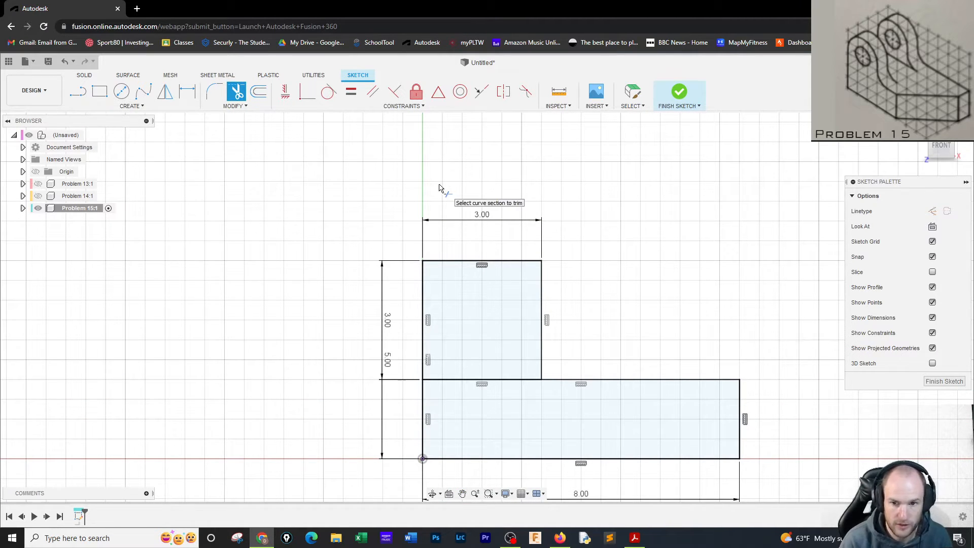
Step: Fillet both top corners of the 3 in square with a 1.5 in radius
{"action": "left_click", "coordinate": [209, 92]}
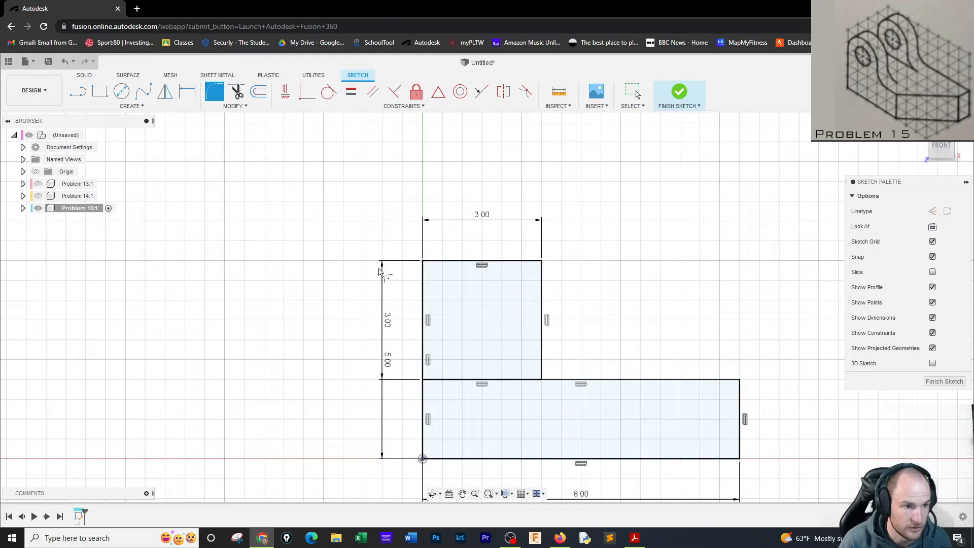
{"action": "left_click", "coordinate": [421, 282]}
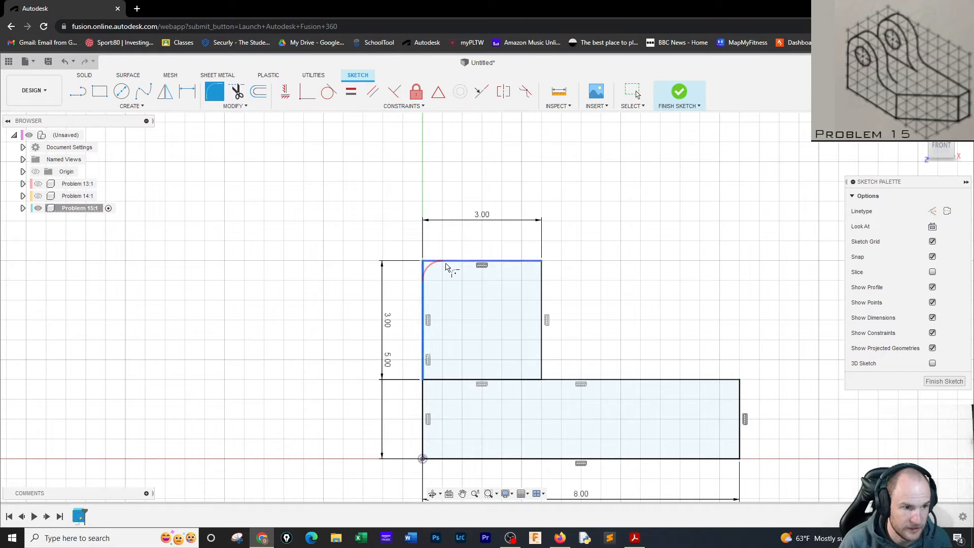
{"action": "left_click", "coordinate": [446, 267]}
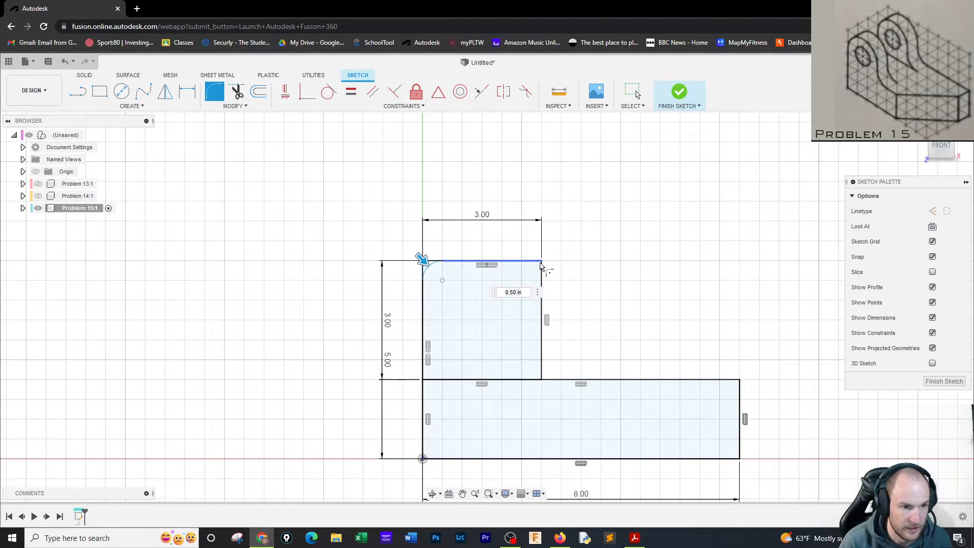
{"action": "left_click", "coordinate": [541, 275]}
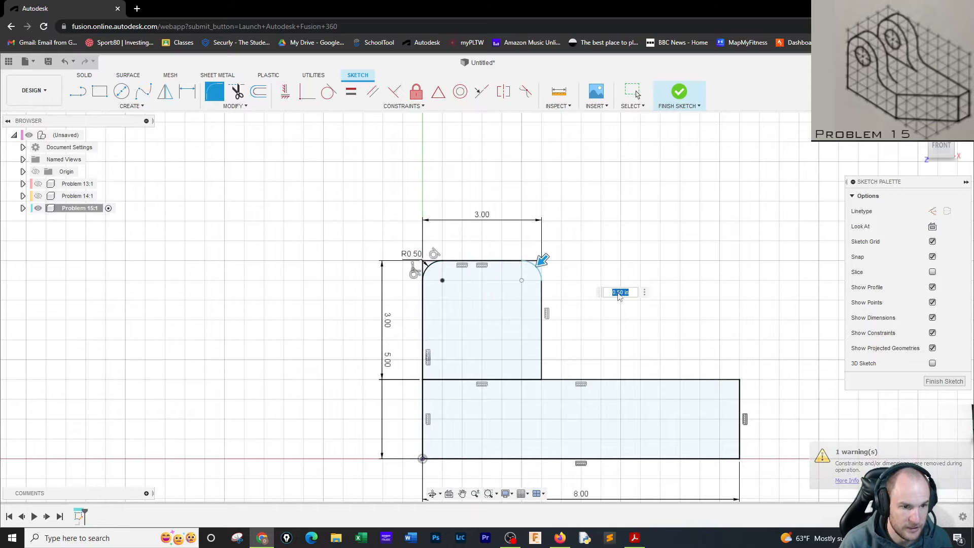
{"action": "type", "text": "2"}
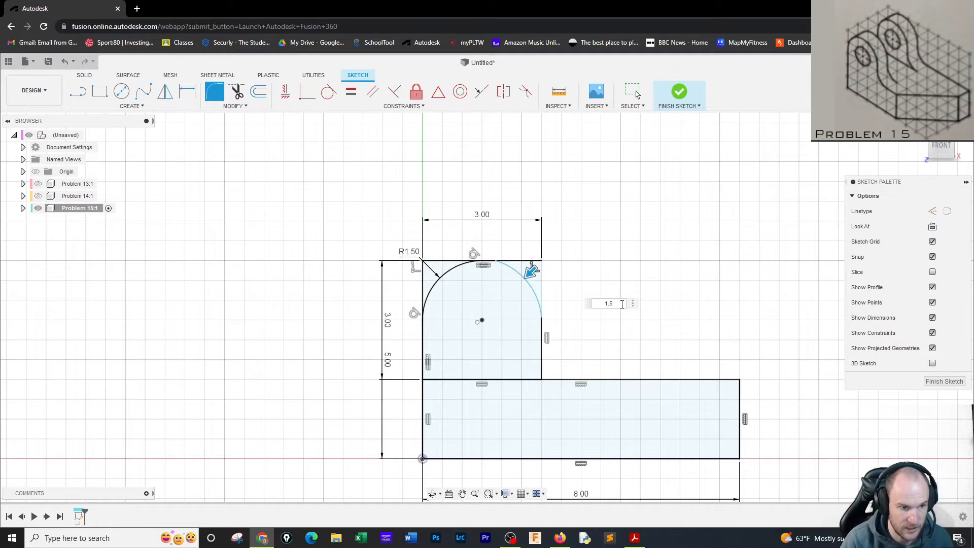
{"action": "type", "text": "in"}
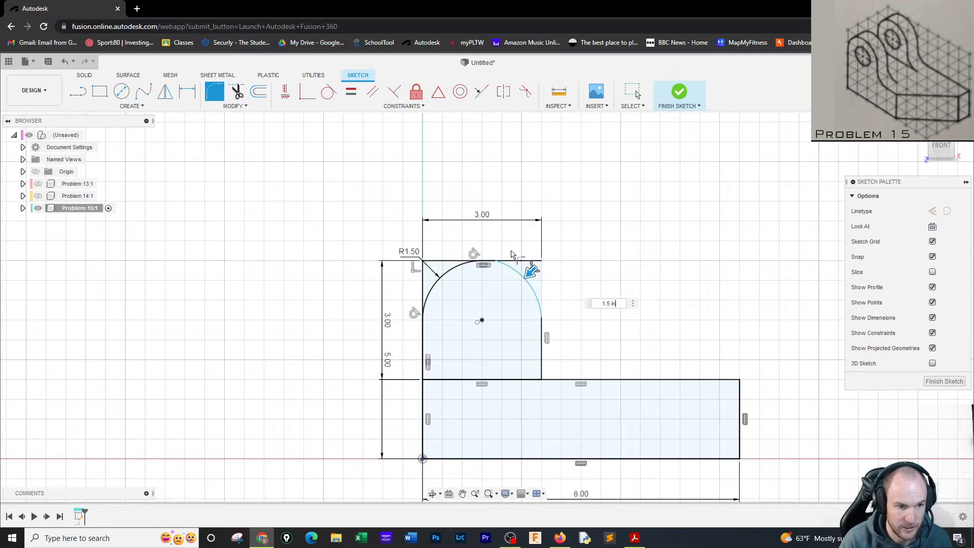
{"action": "key", "text": "Return"}
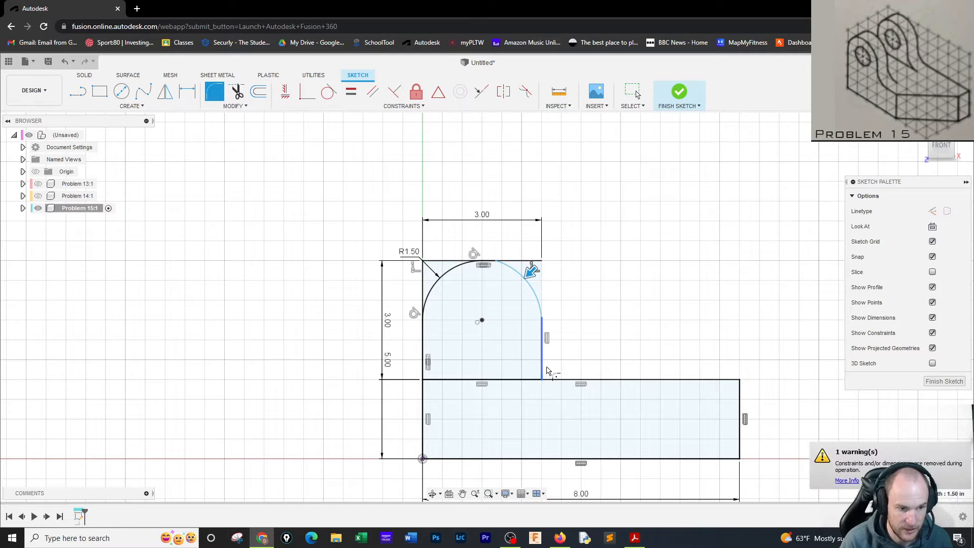
{"action": "left_click", "coordinate": [563, 381]}
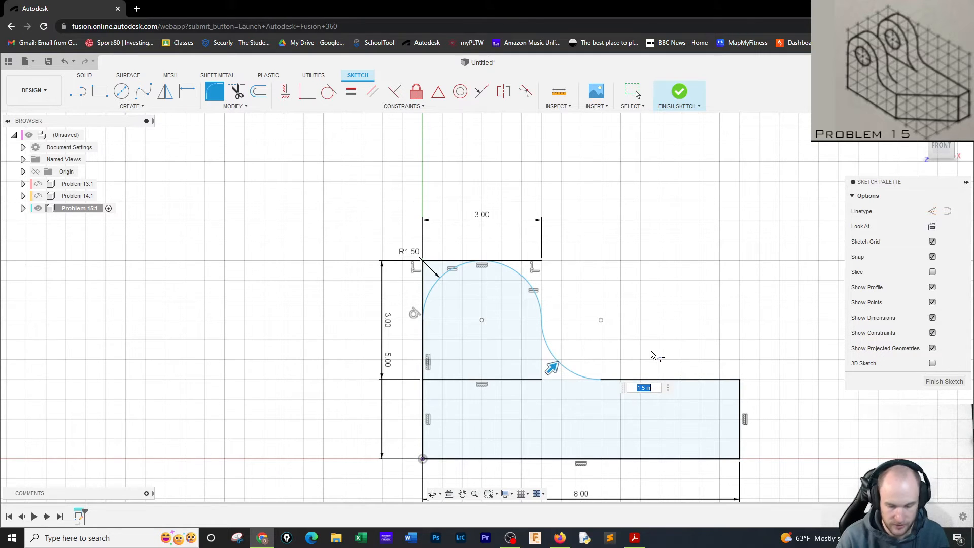
{"action": "type", "text": "1"}
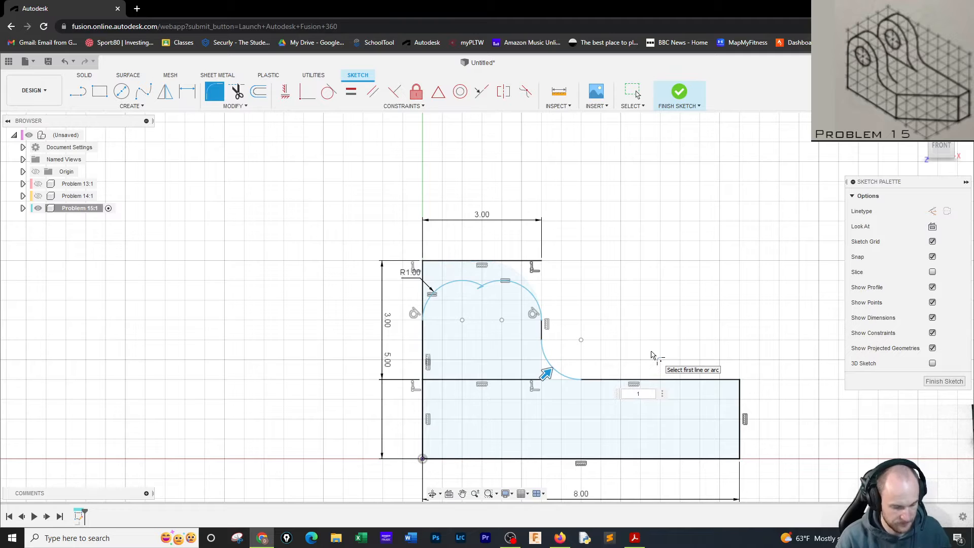
{"action": "key", "text": "Escape"}
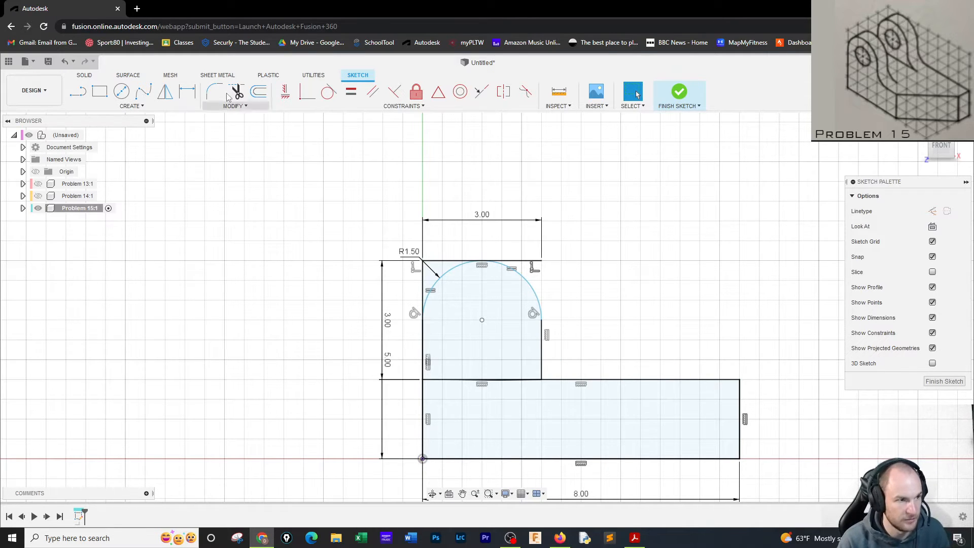
Step: Fillet the inner corner between the upright section and the base with a 1 in radius
{"action": "left_click", "coordinate": [217, 94]}
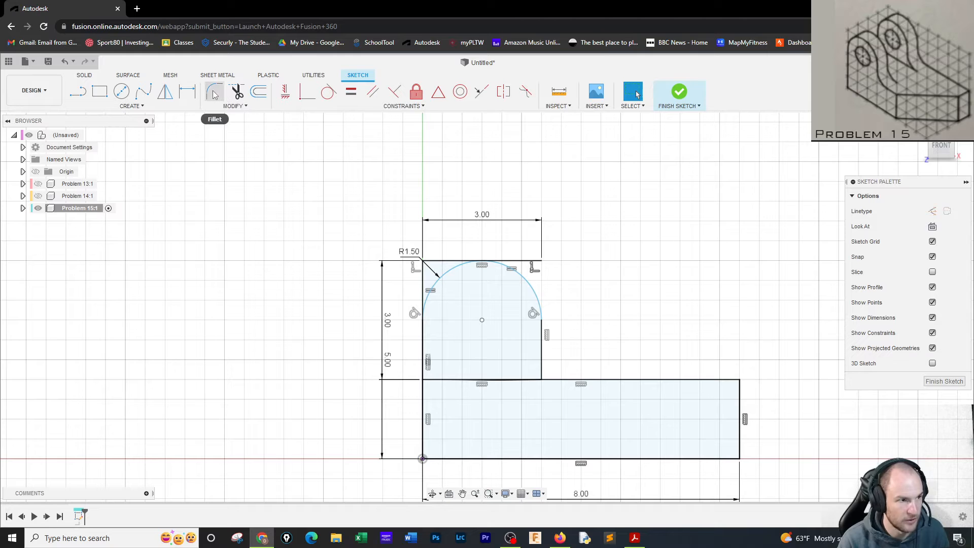
{"action": "left_click", "coordinate": [541, 359]}
{"action": "left_click", "coordinate": [561, 380]}
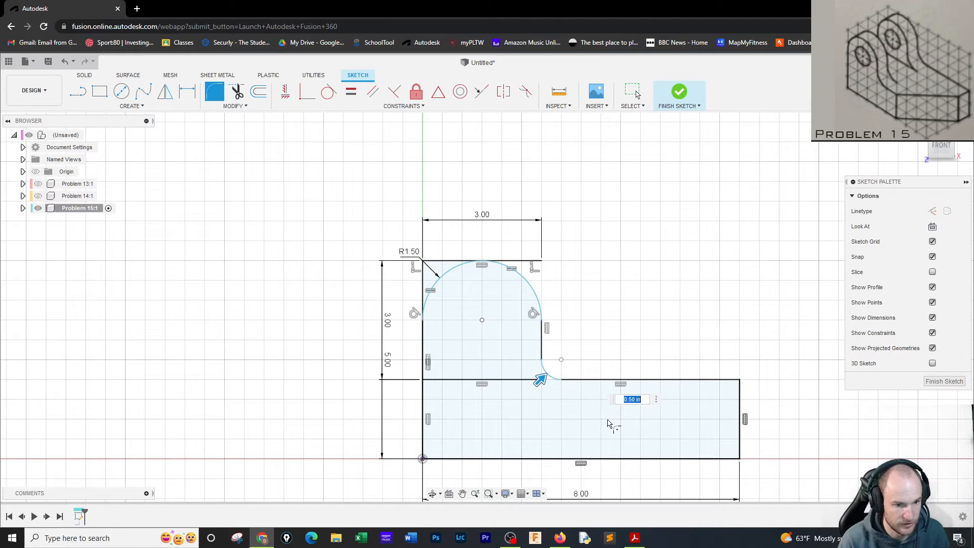
{"action": "type", "text": "1"}
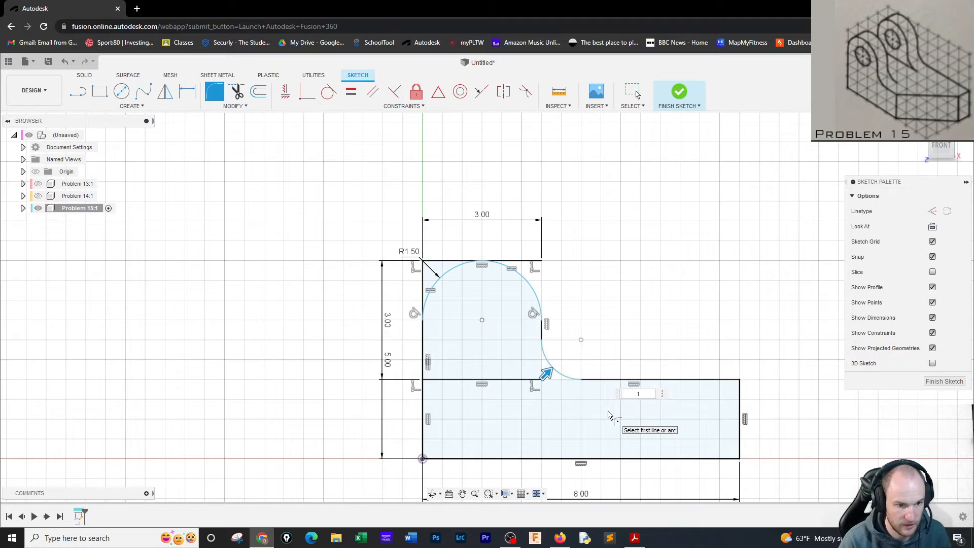
{"action": "key", "text": "Return"}
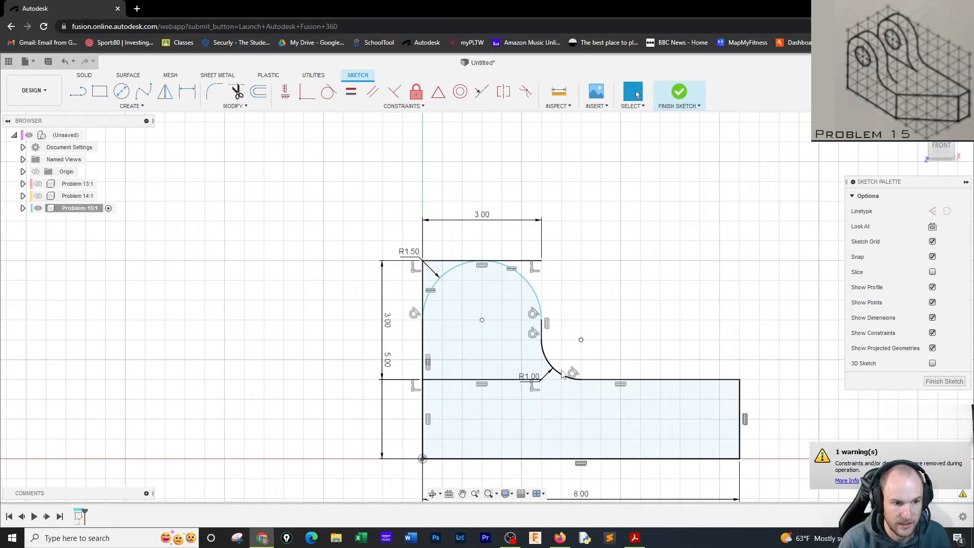
Step: Finish the sketch and extrude the complete rounded profile -4 in as a new body
{"action": "left_click", "coordinate": [678, 94]}
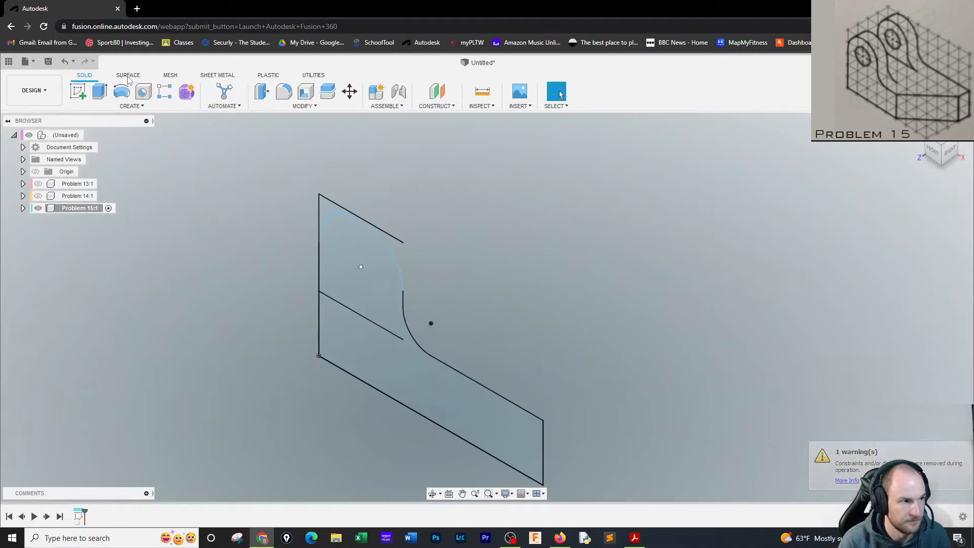
{"action": "left_click", "coordinate": [100, 91]}
{"action": "left_click", "coordinate": [357, 282]}
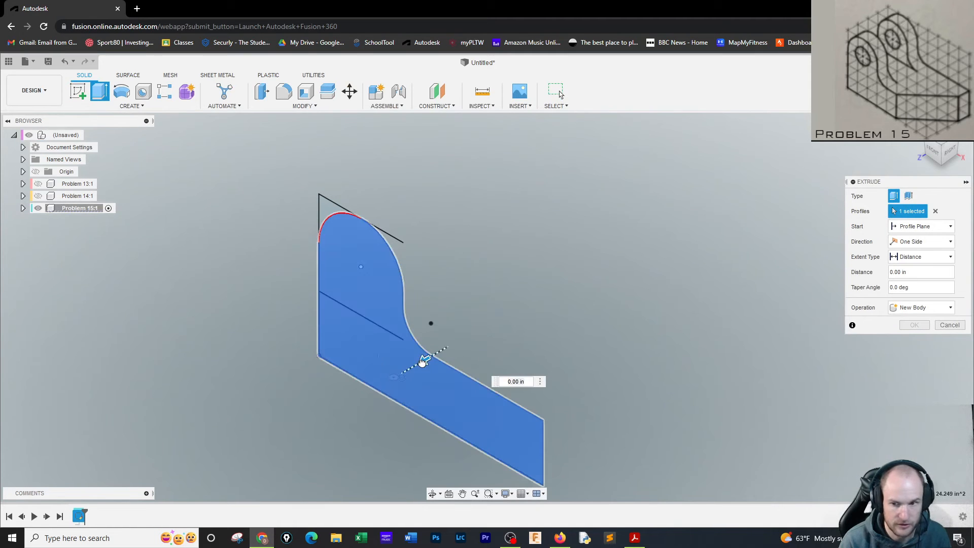
{"action": "left_click_drag", "start_coordinate": [422, 361], "coordinate": [537, 311]}
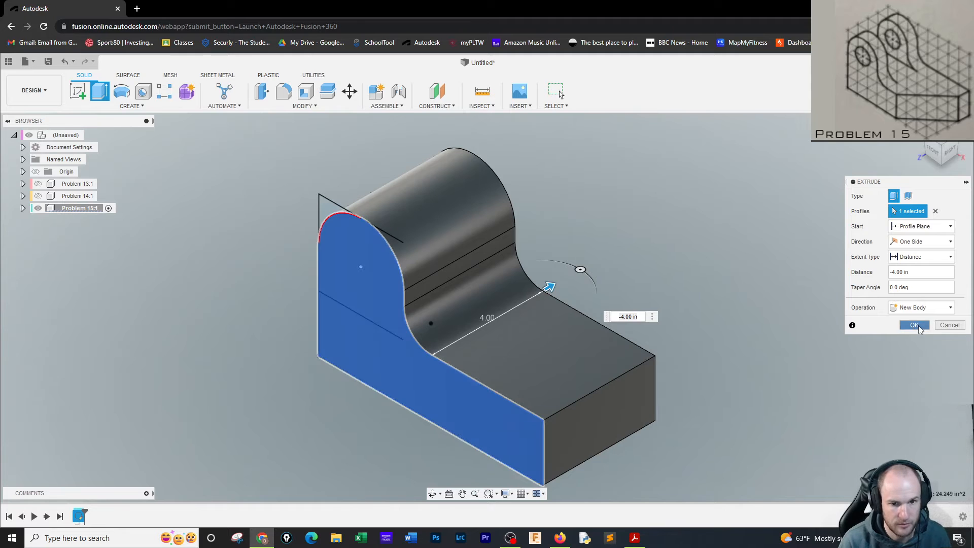
{"action": "left_click", "coordinate": [914, 325]}
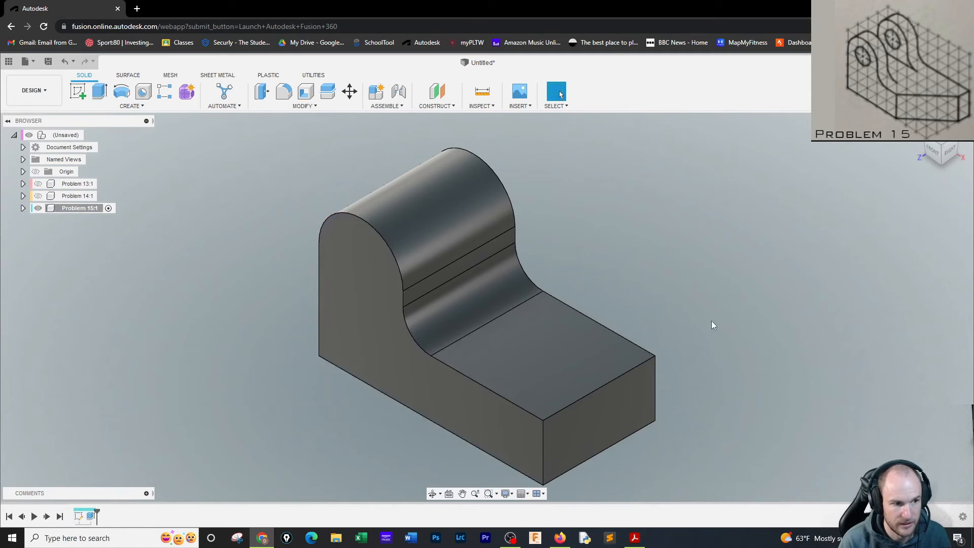
Step: Show the bracket's profile sketch and place a hole of 1.25 in diameter at the centre point of its rounded top
{"action": "left_click", "coordinate": [23, 209]}
{"action": "left_click", "coordinate": [32, 244]}
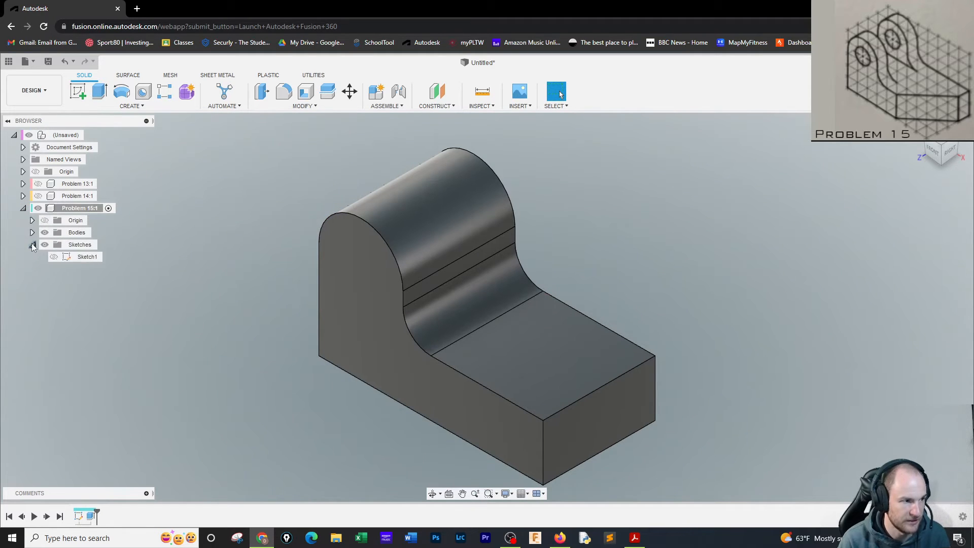
{"action": "left_click", "coordinate": [54, 257]}
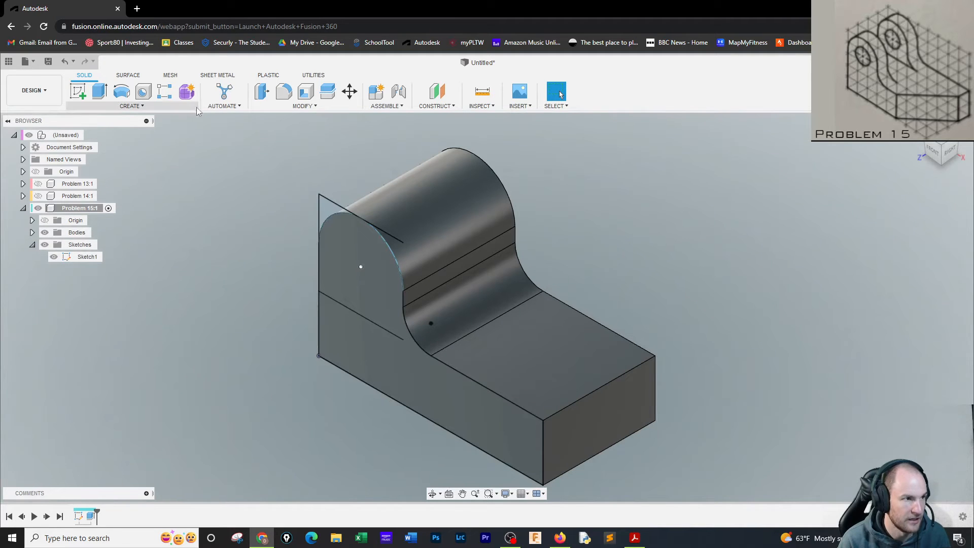
{"action": "left_click", "coordinate": [361, 267]}
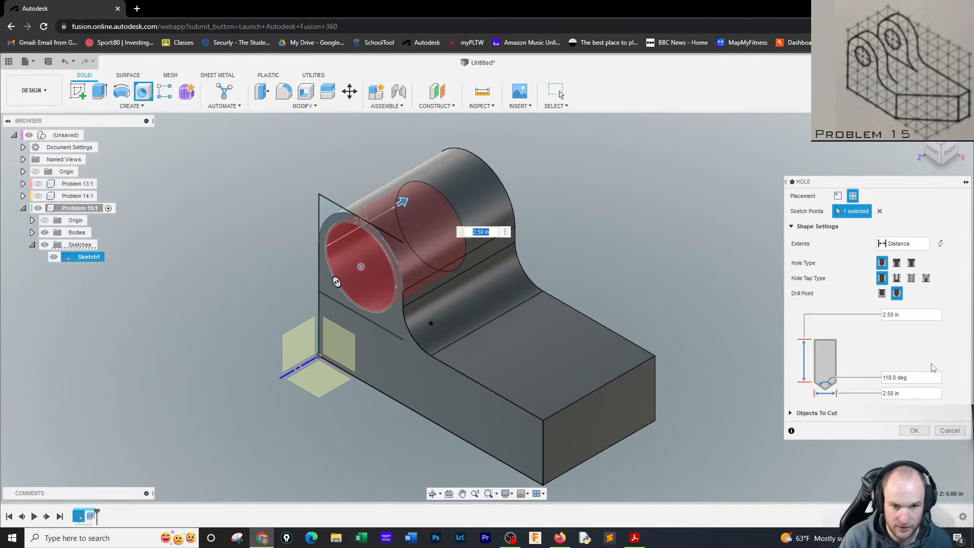
{"action": "left_click", "coordinate": [910, 394]}
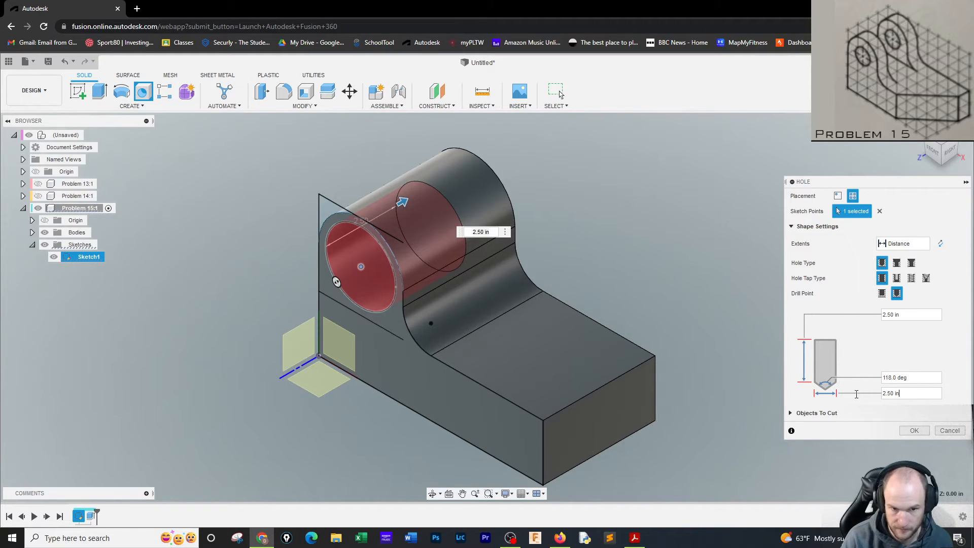
{"action": "left_click_drag", "start_coordinate": [905, 397], "coordinate": [880, 397]}
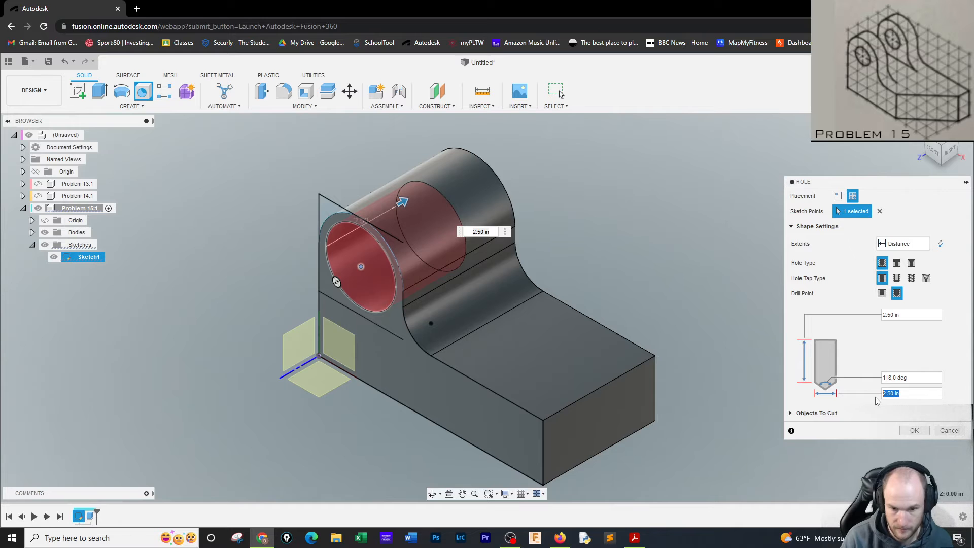
{"action": "type", "text": "1.5"}
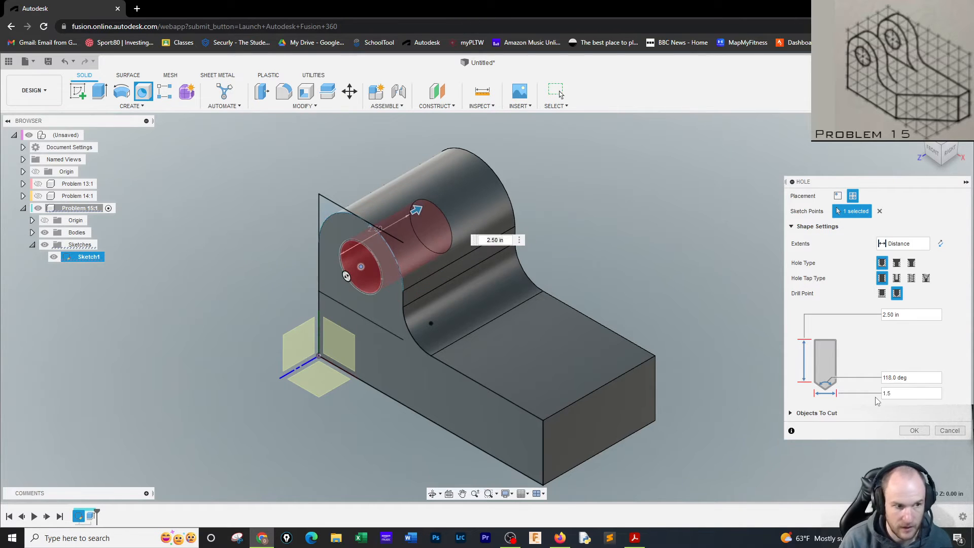
{"action": "type", "text": "."}
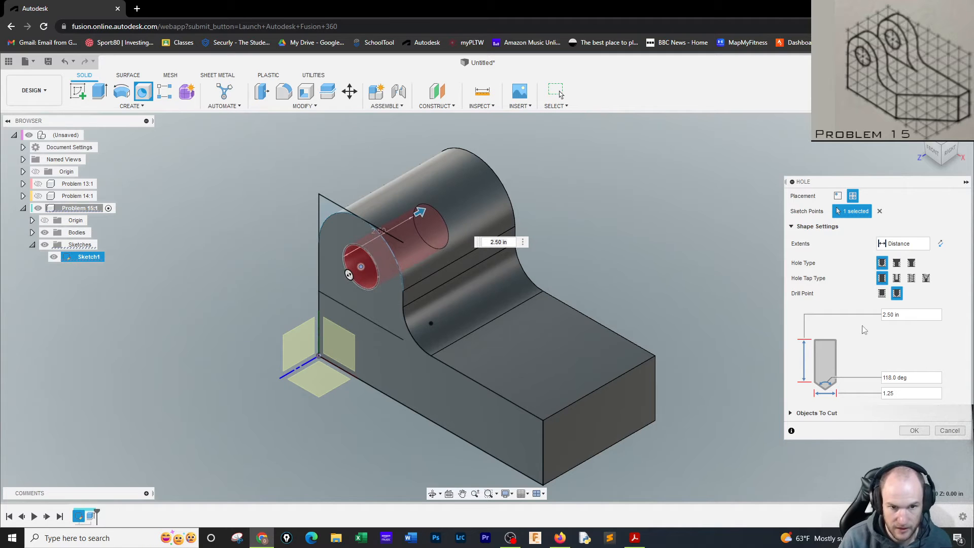
Step: Set the hole's extents to All, create it through the upright, and hide the profile sketch again
{"action": "left_click", "coordinate": [905, 244]}
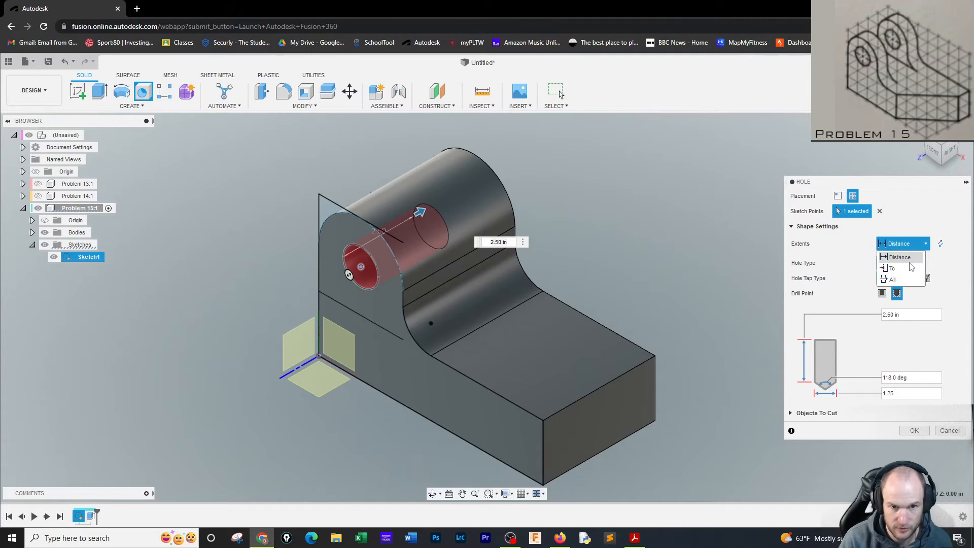
{"action": "left_click", "coordinate": [903, 279]}
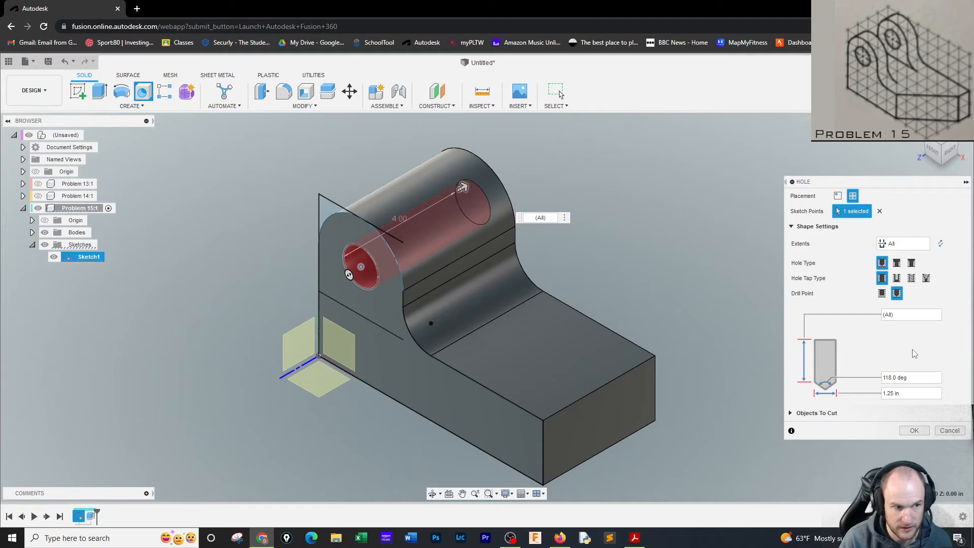
{"action": "left_click", "coordinate": [906, 432]}
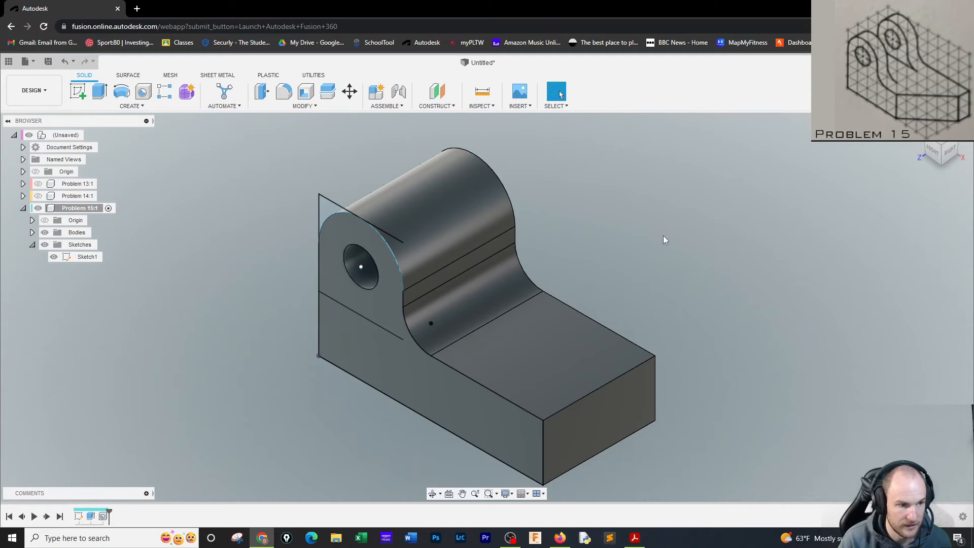
{"action": "left_click", "coordinate": [53, 257]}
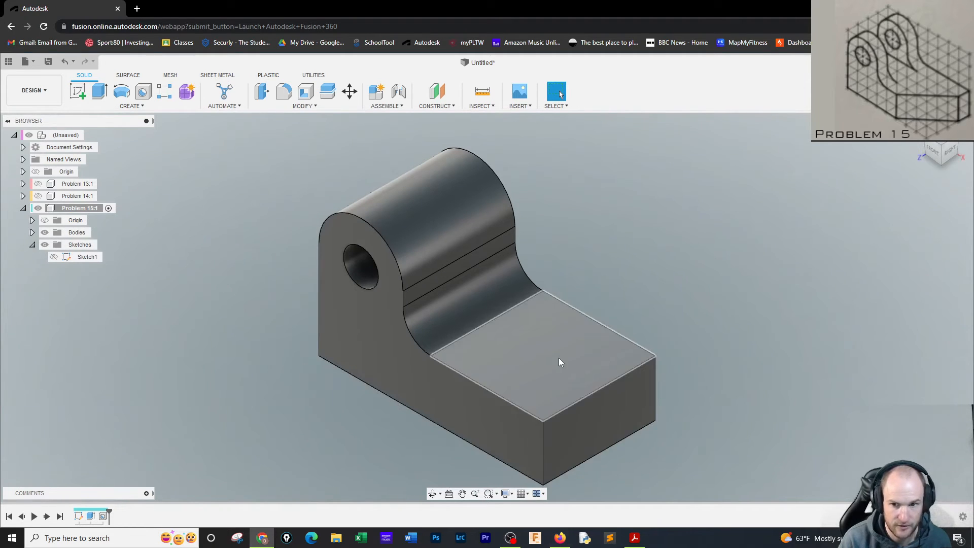
Step: On the base's top face, sketch a rectangle 2 in wide and about 5.68 in long, starting from the upright's rear edge
{"action": "left_click", "coordinate": [78, 94]}
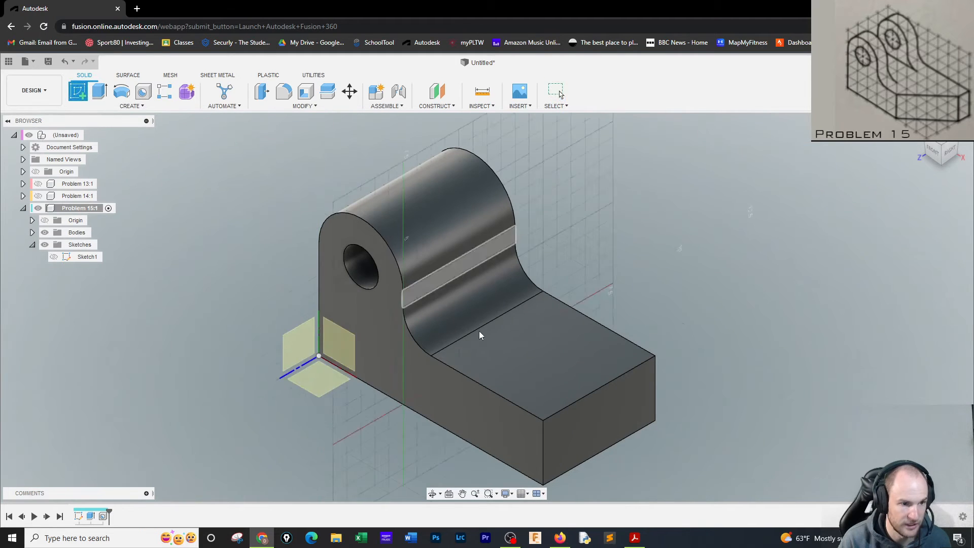
{"action": "left_click", "coordinate": [535, 358]}
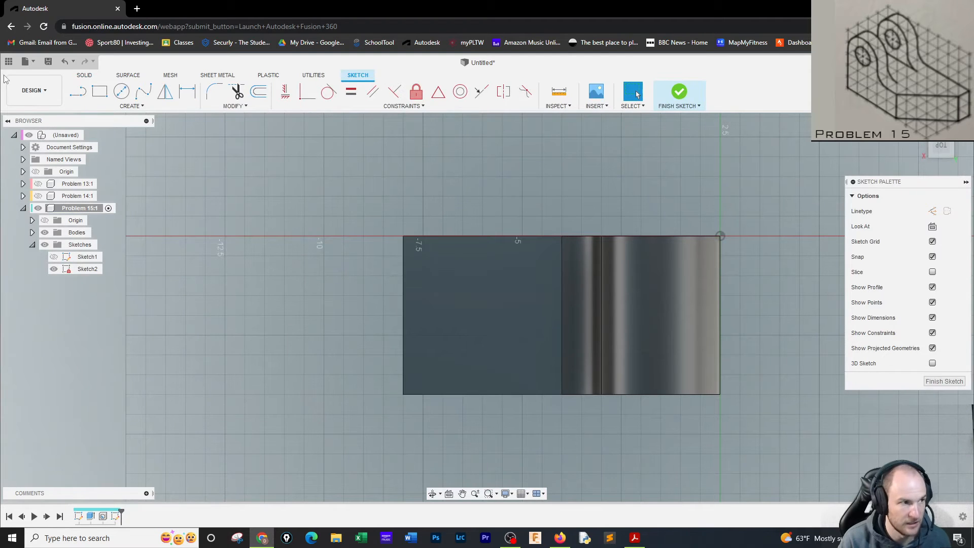
{"action": "left_click", "coordinate": [100, 92]}
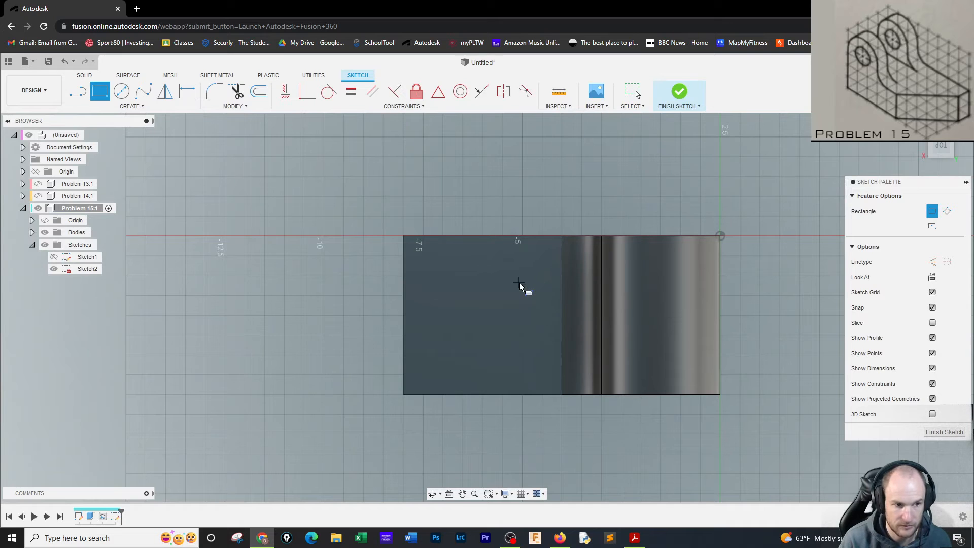
{"action": "left_click", "coordinate": [720, 277]}
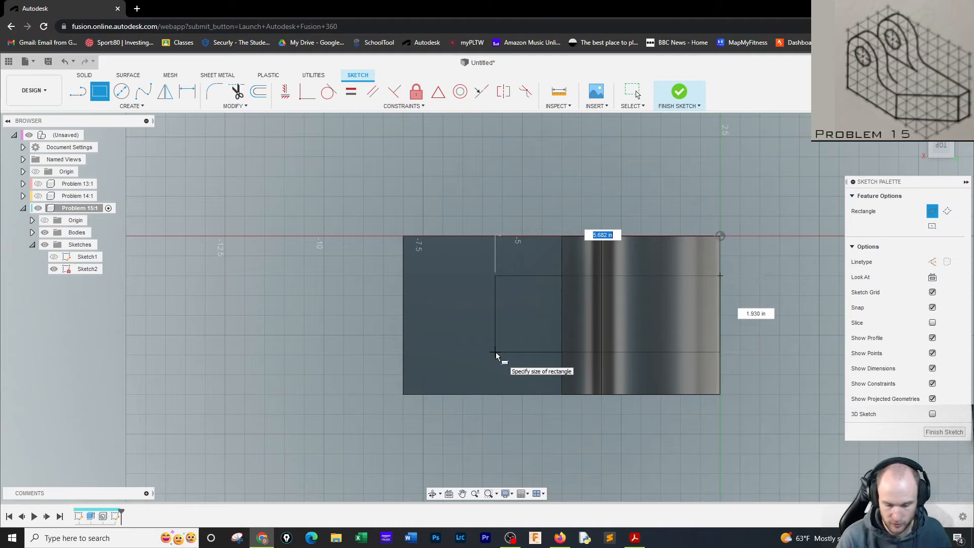
{"action": "key", "text": "Tab"}
{"action": "type", "text": "2"}
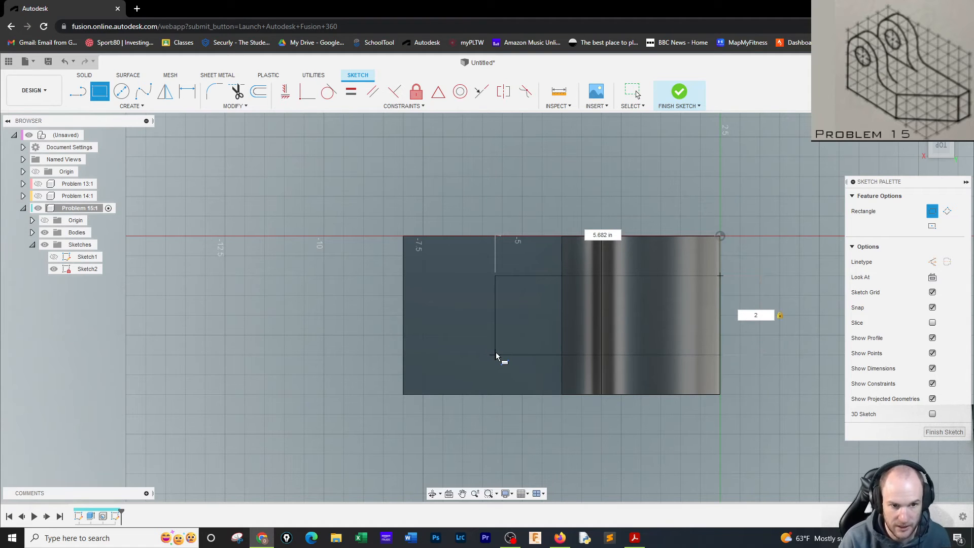
{"action": "key", "text": "Return"}
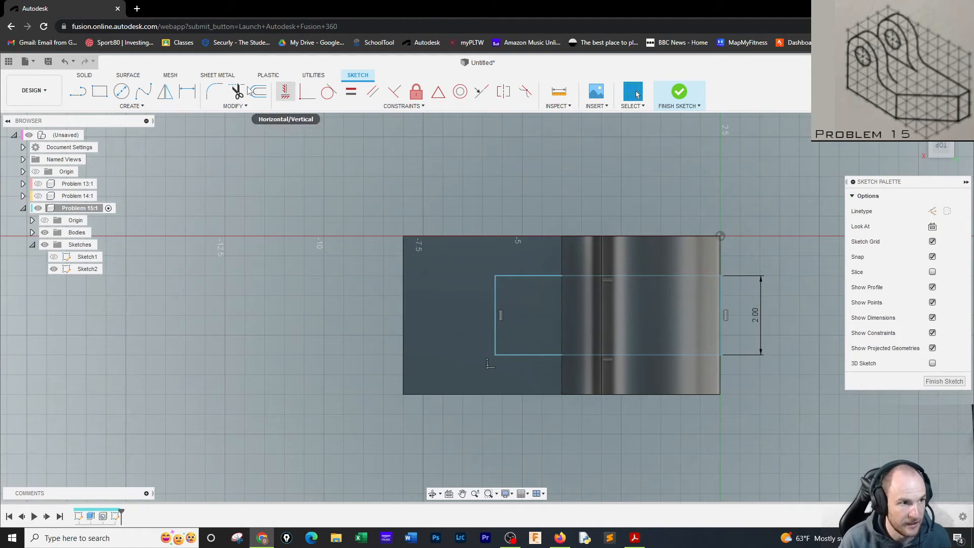
Step: Dimension the rectangle's nearer long edge 1 in from the origin corner and finish the sketch
{"action": "left_click", "coordinate": [187, 92]}
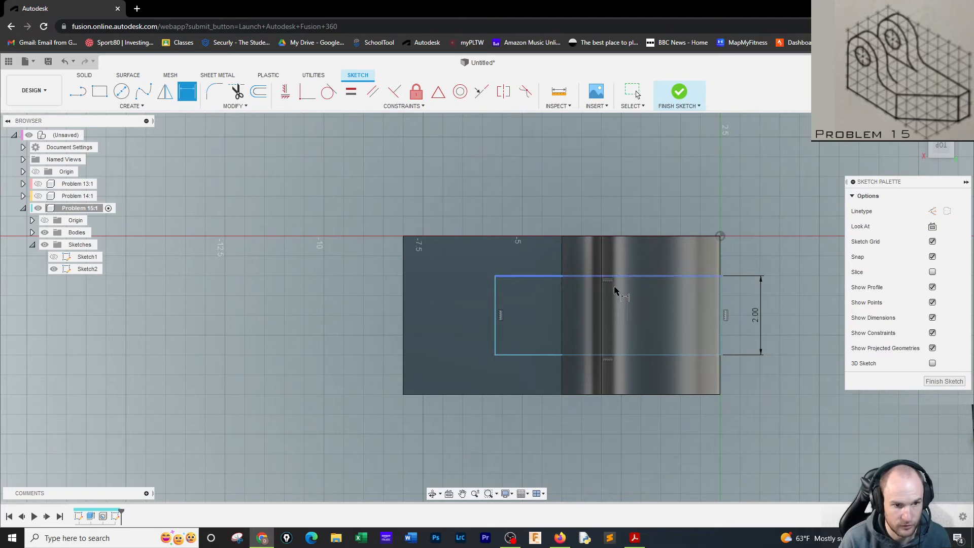
{"action": "left_click", "coordinate": [634, 276]}
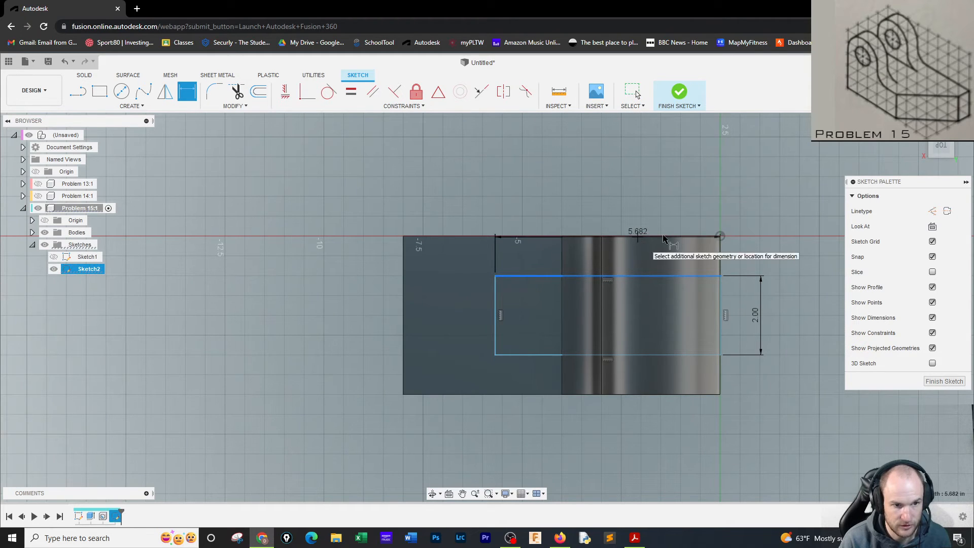
{"action": "left_click", "coordinate": [720, 236]}
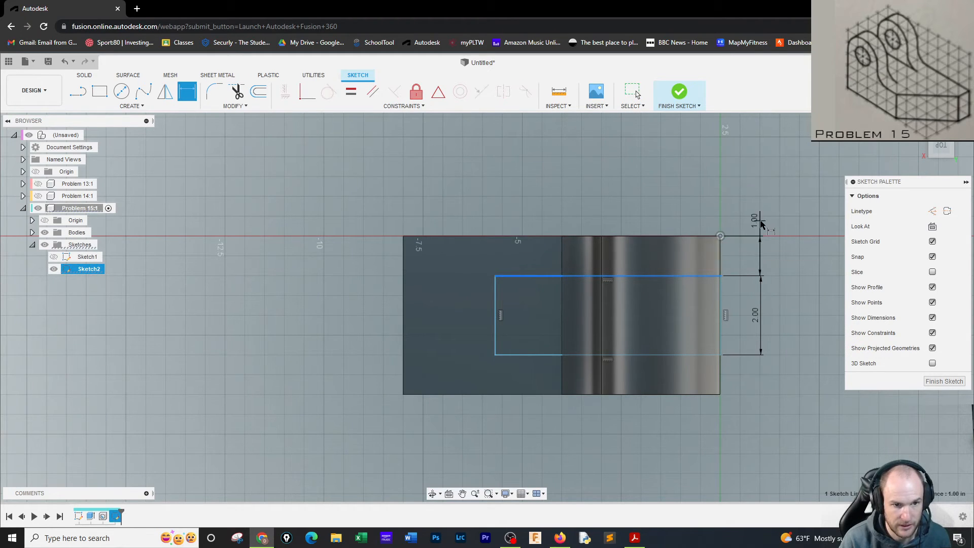
{"action": "left_click", "coordinate": [759, 222]}
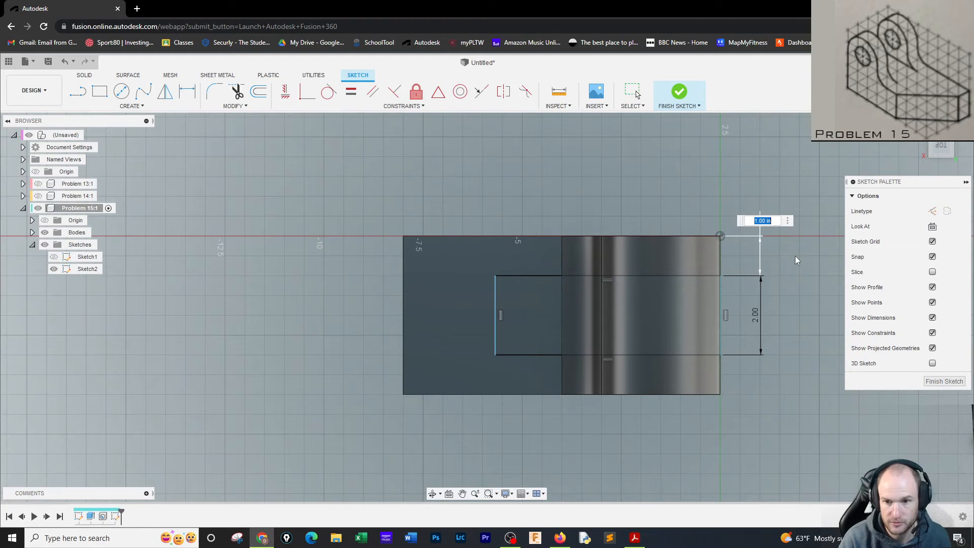
{"action": "key", "text": "Return"}
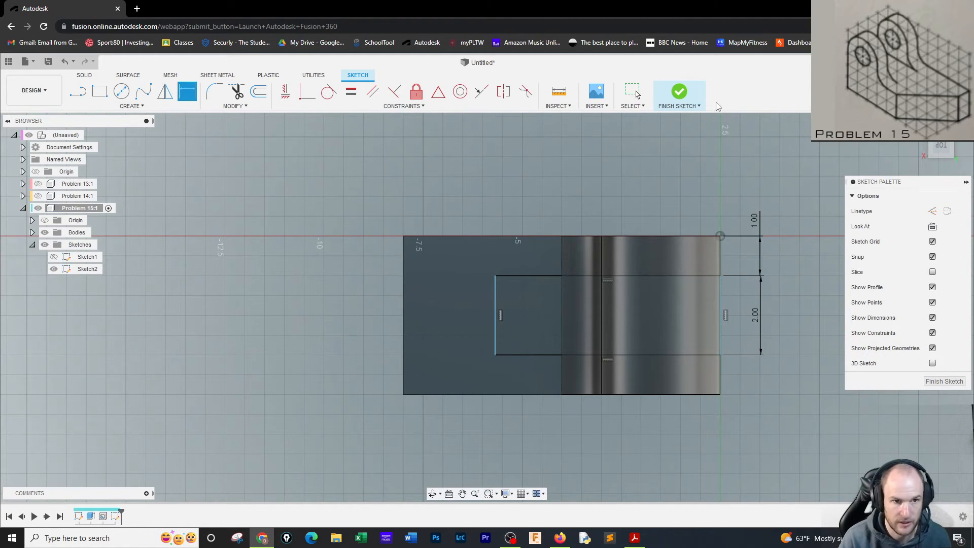
{"action": "left_click", "coordinate": [689, 94]}
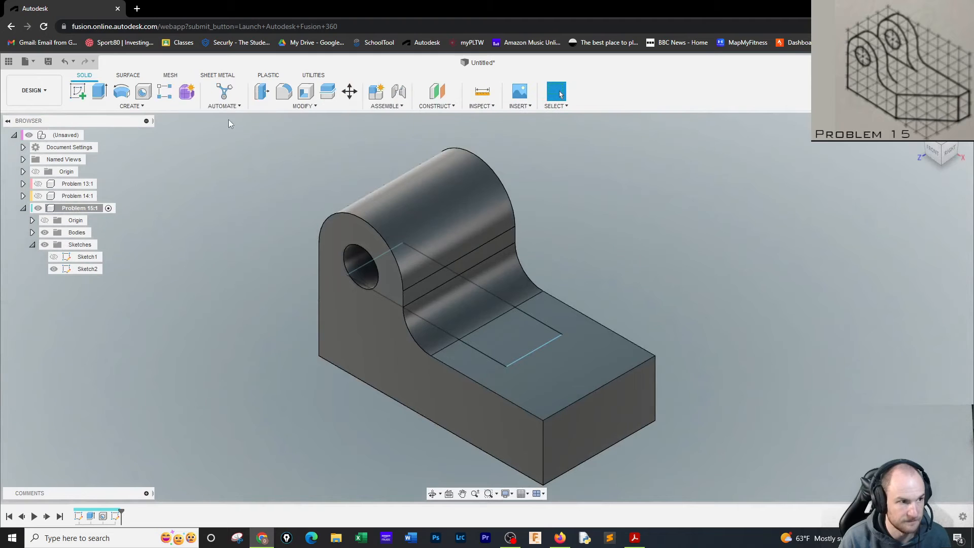
Step: Extrude both rectangle regions 6 in upward as a cut to split the upright into two lugs
{"action": "left_click", "coordinate": [96, 92]}
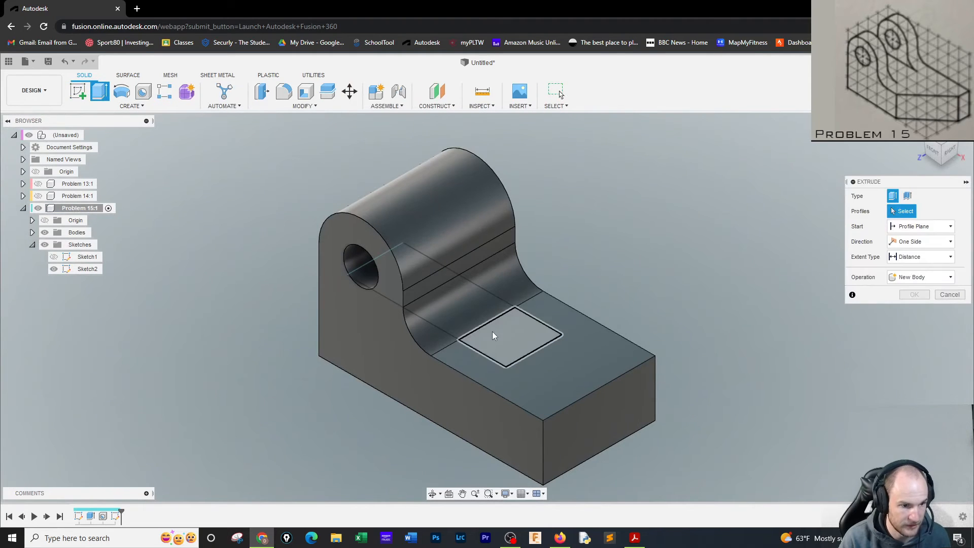
{"action": "left_click", "coordinate": [462, 321]}
{"action": "left_click", "coordinate": [504, 340]}
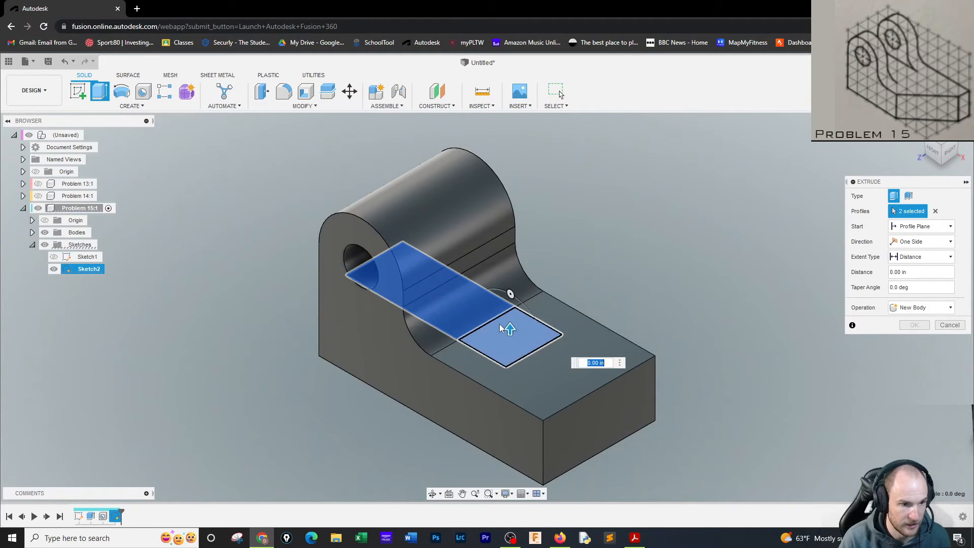
{"action": "left_click_drag", "start_coordinate": [512, 328], "coordinate": [510, 134]}
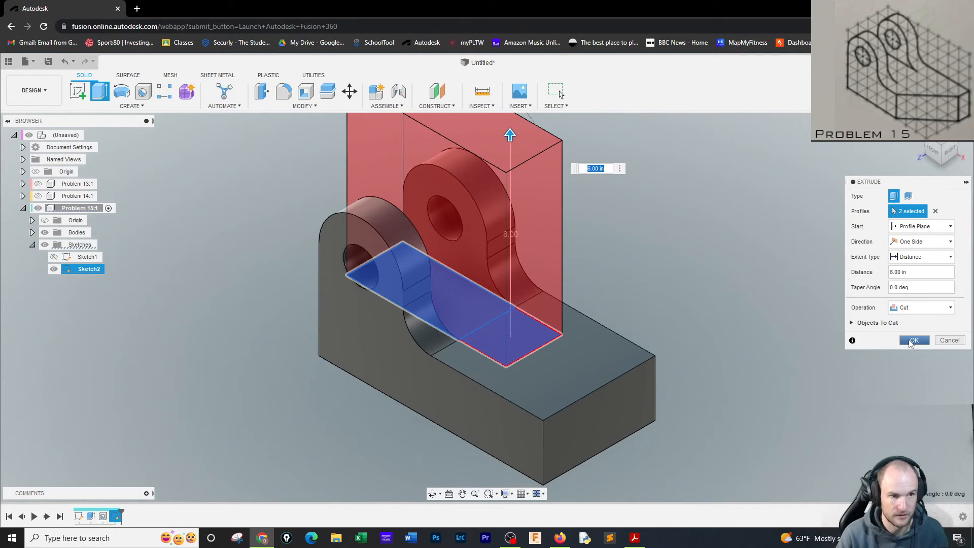
{"action": "left_click", "coordinate": [912, 340]}
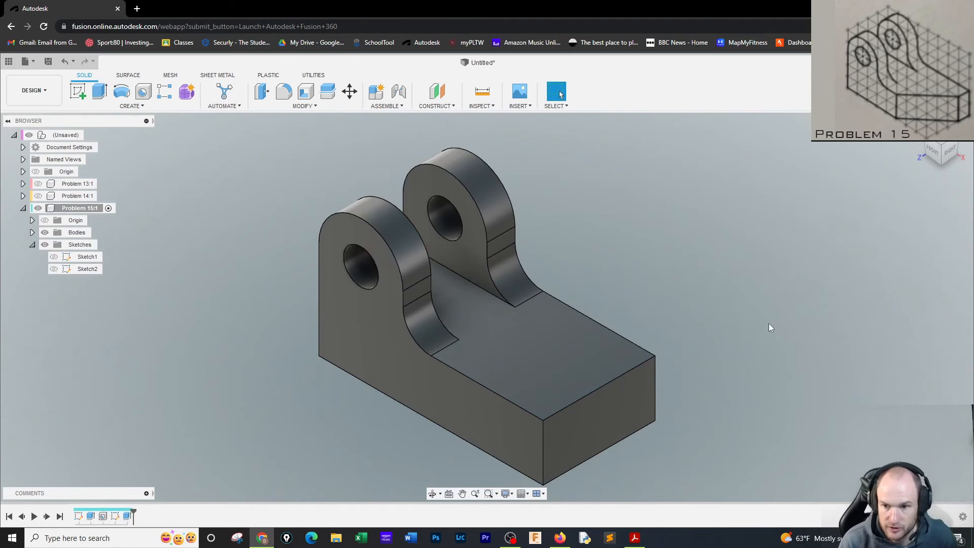
Step: Sketch a closed triangle on the base's top face, across the free-end corner on the origin side
{"action": "left_click", "coordinate": [76, 91]}
{"action": "left_click", "coordinate": [536, 368]}
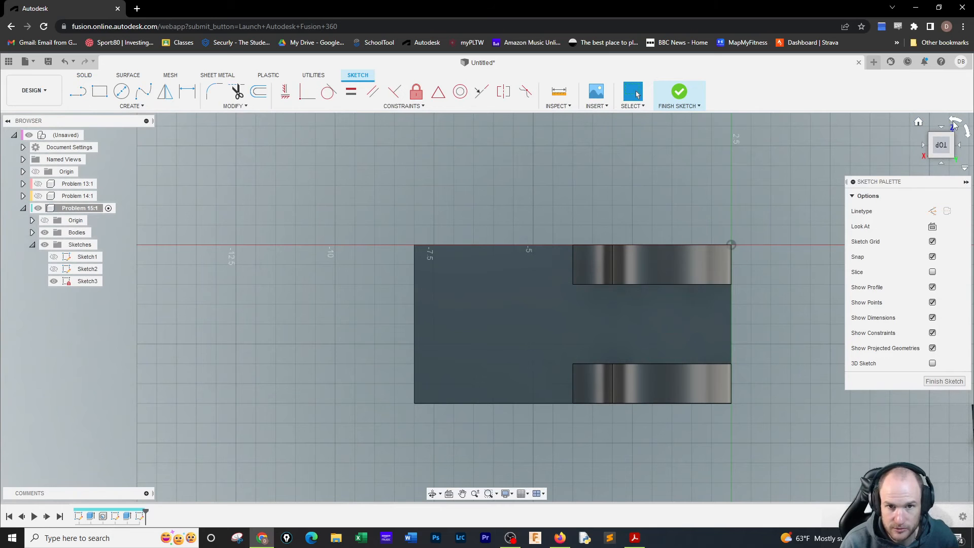
{"action": "left_click", "coordinate": [955, 122]}
{"action": "left_click", "coordinate": [954, 122]}
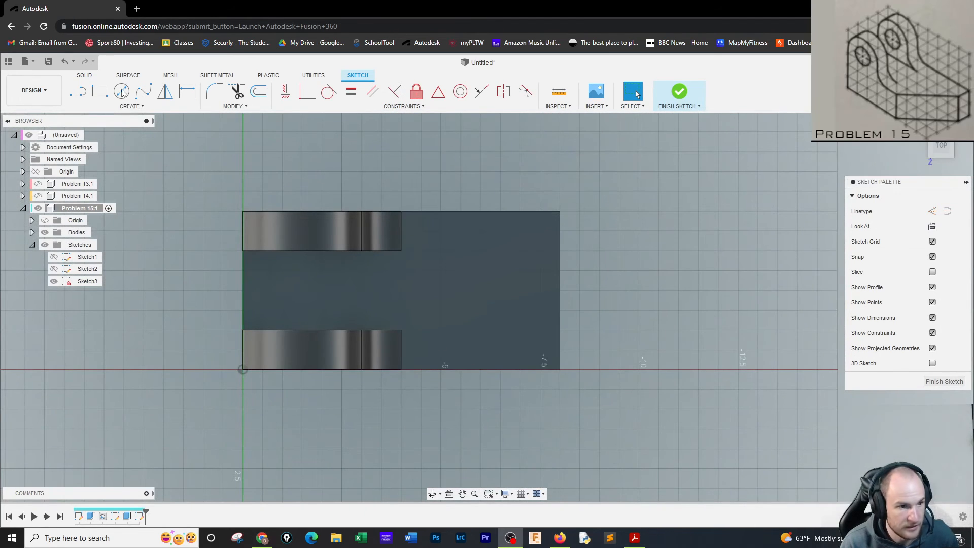
{"action": "left_click", "coordinate": [79, 92]}
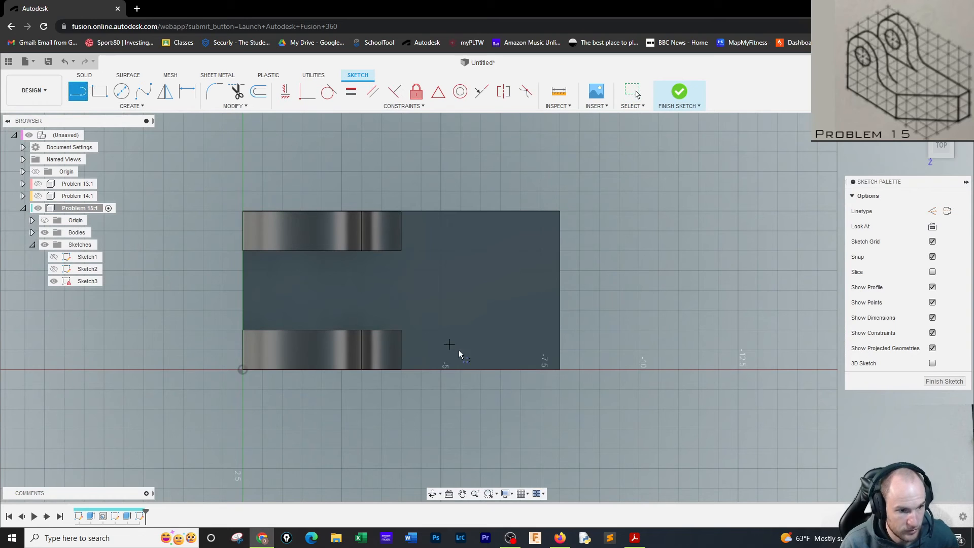
{"action": "left_click", "coordinate": [494, 370]}
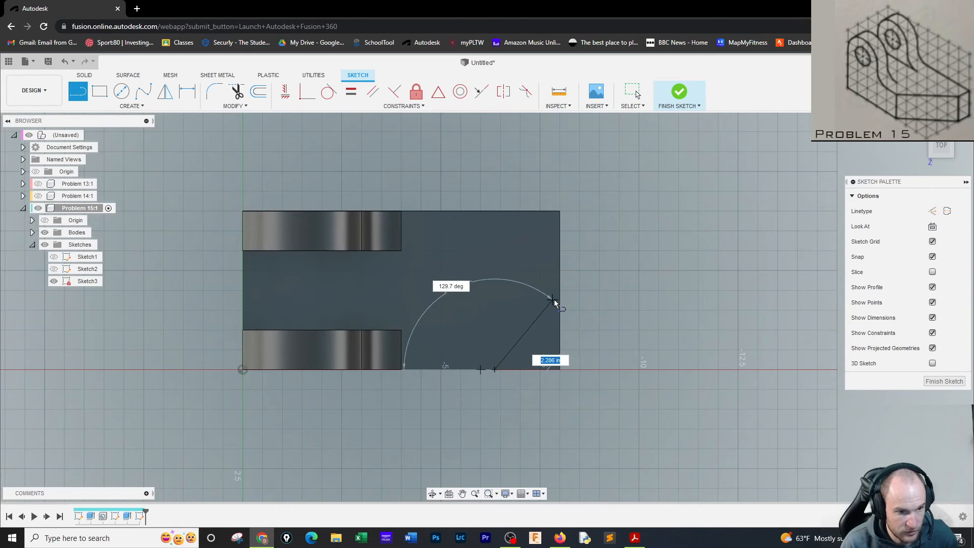
{"action": "left_click", "coordinate": [559, 300]}
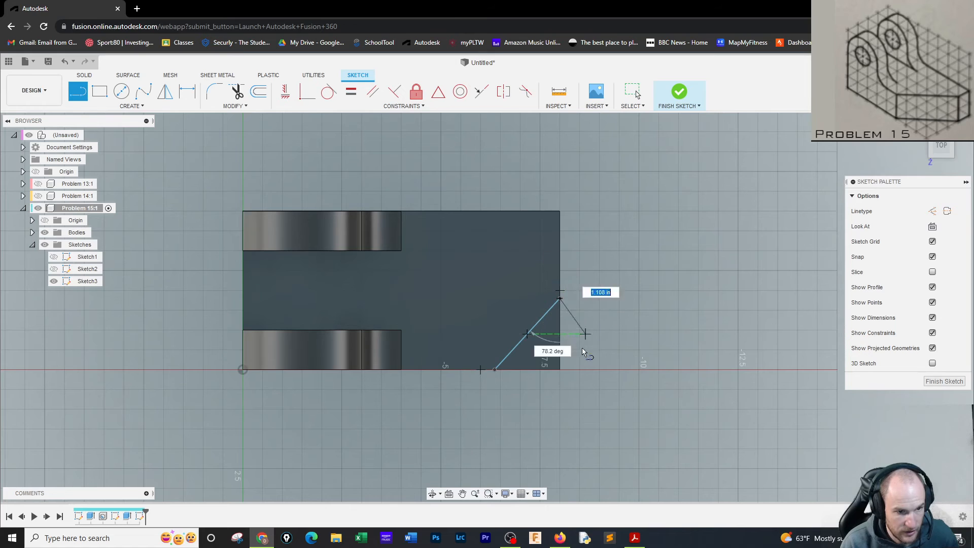
{"action": "double_click", "coordinate": [559, 373]}
{"action": "left_click", "coordinate": [560, 369]}
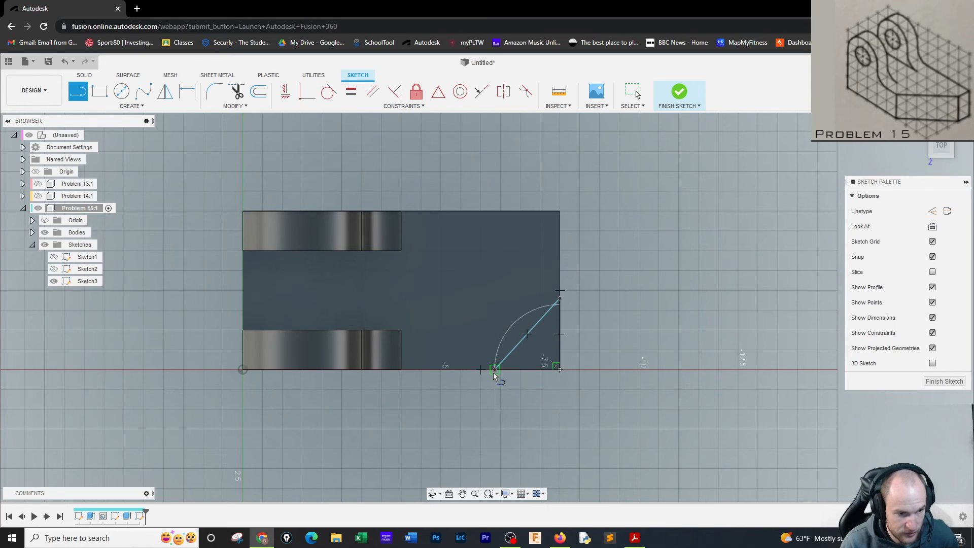
{"action": "double_click", "coordinate": [494, 370]}
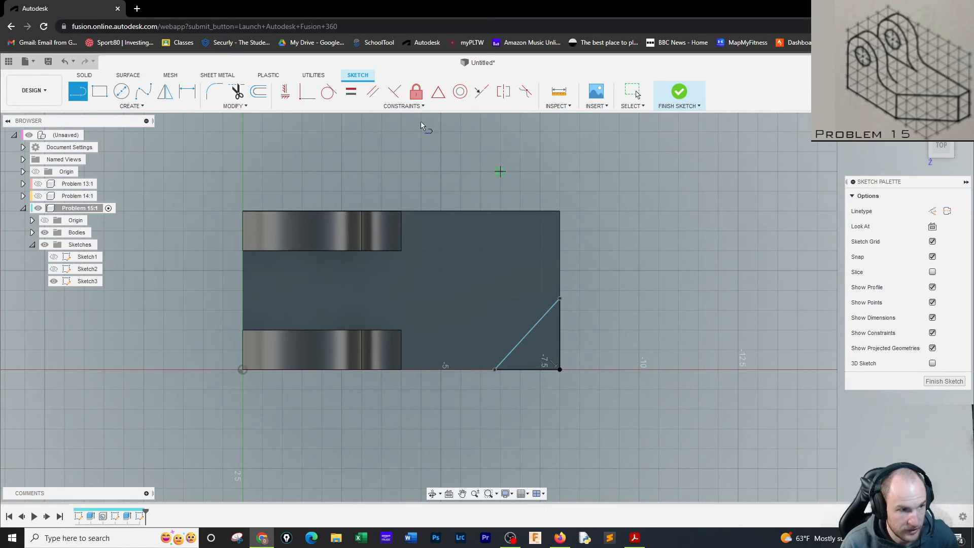
Step: Place a horizontal dimension between the triangle's two vertices on the base's origin-side long edge
{"action": "left_click", "coordinate": [187, 92]}
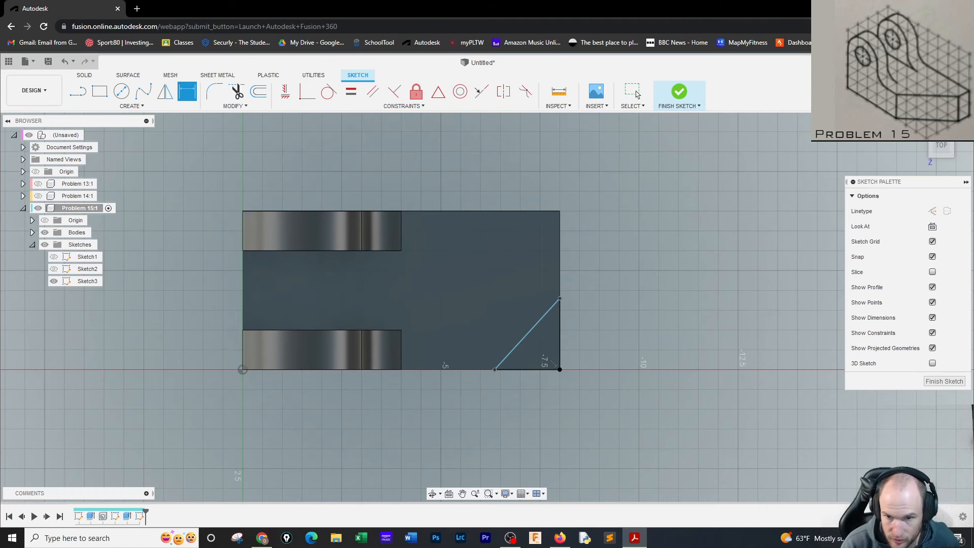
{"action": "left_click", "coordinate": [495, 370]}
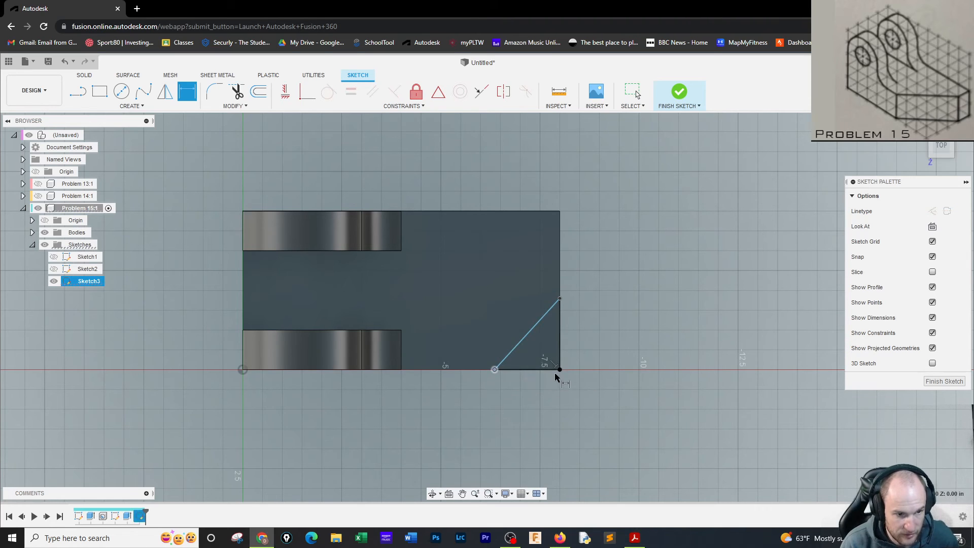
{"action": "left_click", "coordinate": [556, 371]}
{"action": "left_click", "coordinate": [562, 415]}
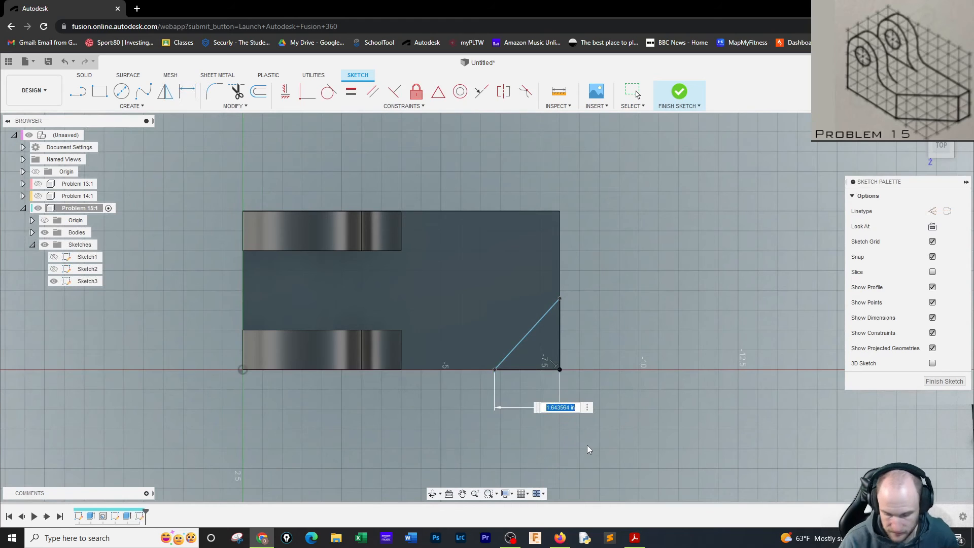
Step: Try to set the triangle's long-edge dimension to 3 in, then undo the value change
{"action": "type", "text": "3"}
{"action": "key", "text": "Return"}
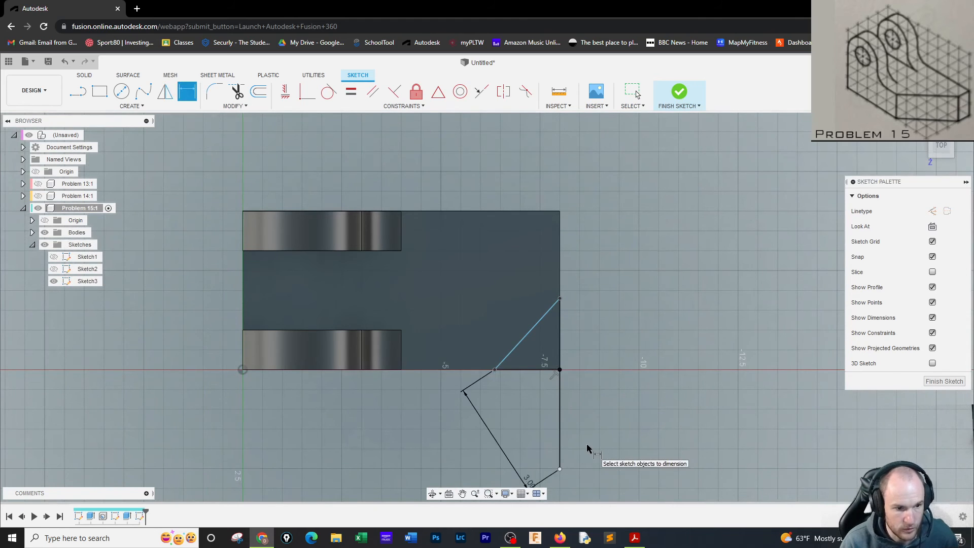
{"action": "left_click", "coordinate": [561, 470]}
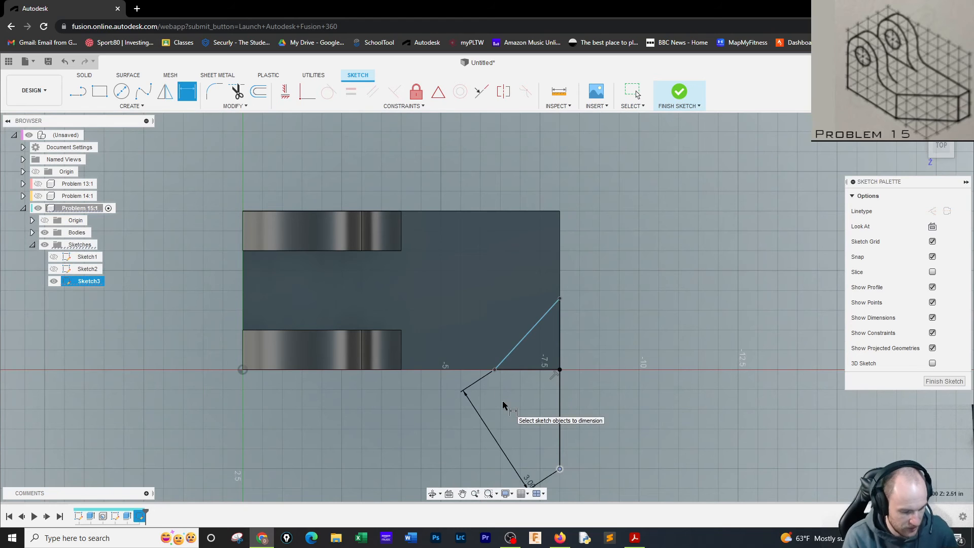
{"action": "key", "text": "Escape"}
{"action": "key", "text": "ctrl+z"}
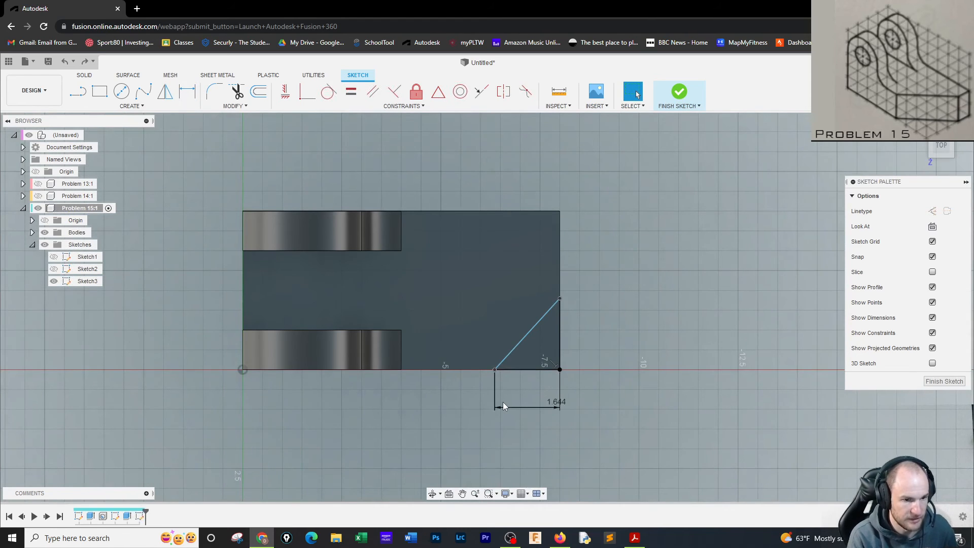
Step: Draw a line along the base's origin-side long edge from the triangle's diagonal endpoint to the free-end corner
{"action": "left_click", "coordinate": [77, 92]}
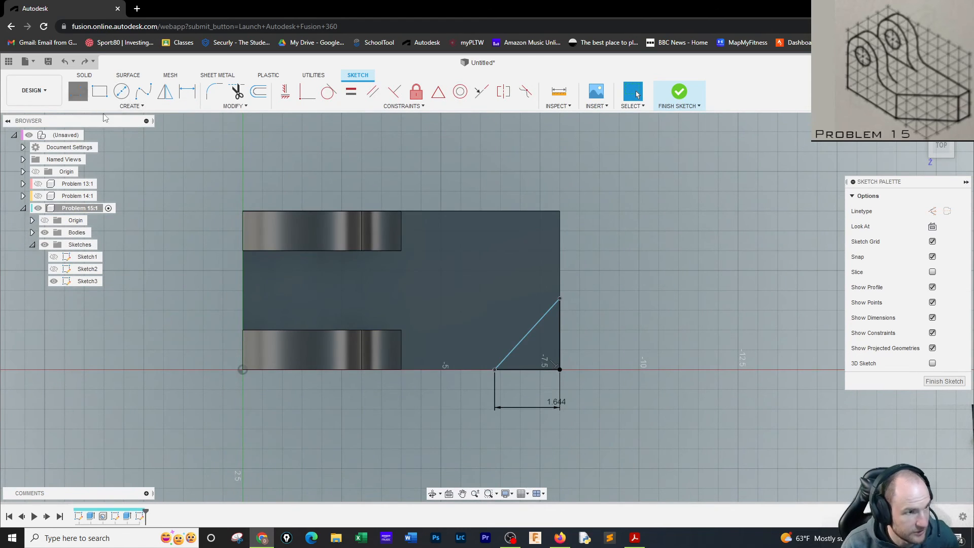
{"action": "left_click", "coordinate": [495, 369]}
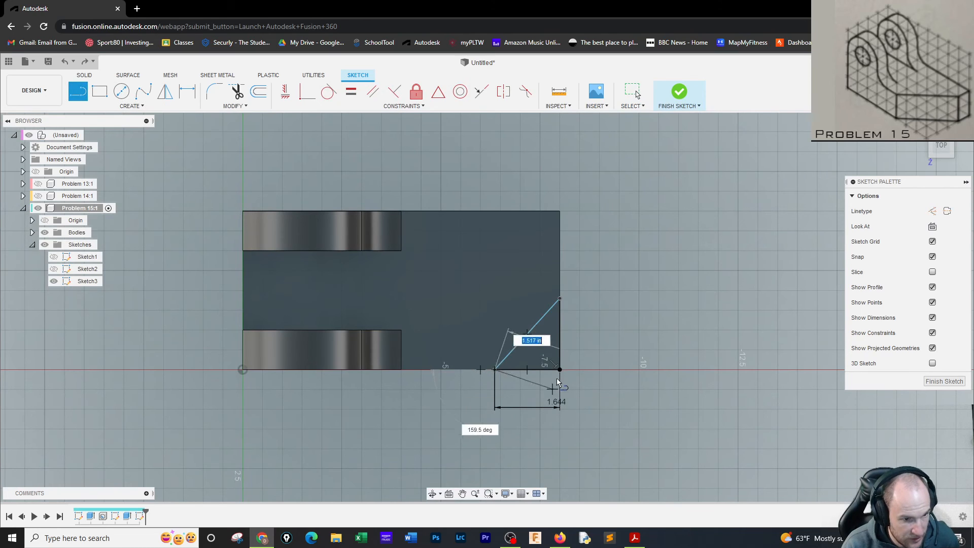
{"action": "left_click", "coordinate": [558, 374]}
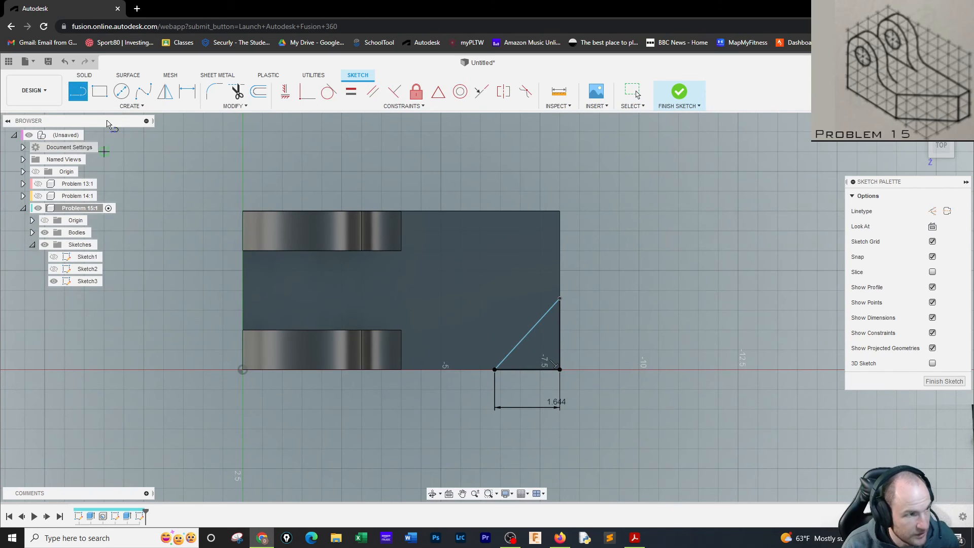
{"action": "right_click", "coordinate": [321, 430]}
{"action": "left_click", "coordinate": [355, 431]}
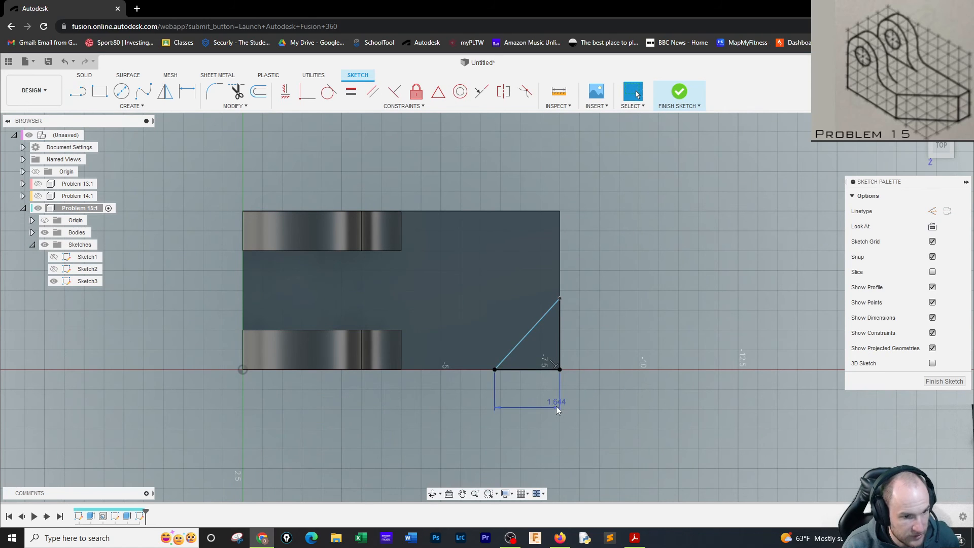
Step: Set the dimension of the triangle's leg along the base's long edge to 3 in
{"action": "double_click", "coordinate": [557, 405]}
{"action": "type", "text": "3"}
{"action": "key", "text": "Return"}
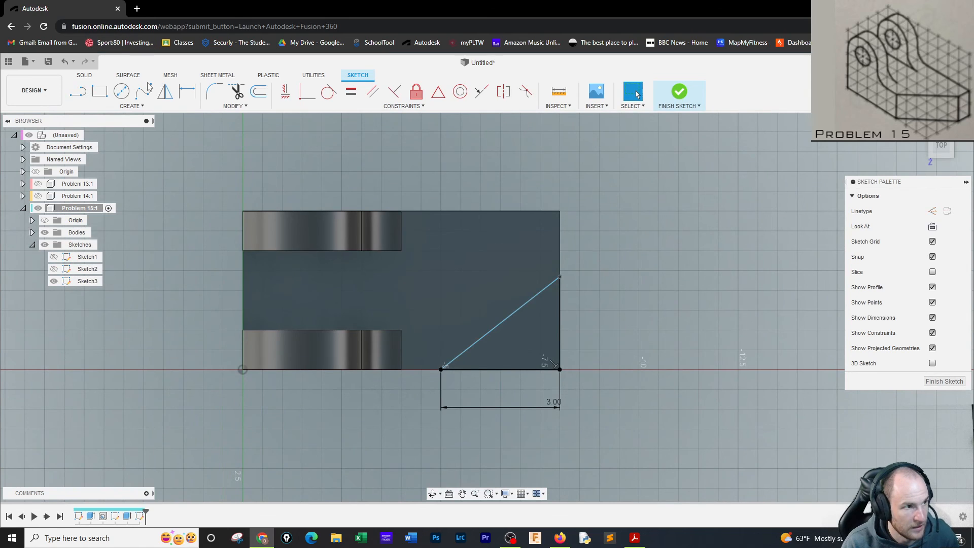
Step: Dimension the triangle's leg along the base's free end at 3 in and finish the sketch
{"action": "left_click", "coordinate": [184, 93]}
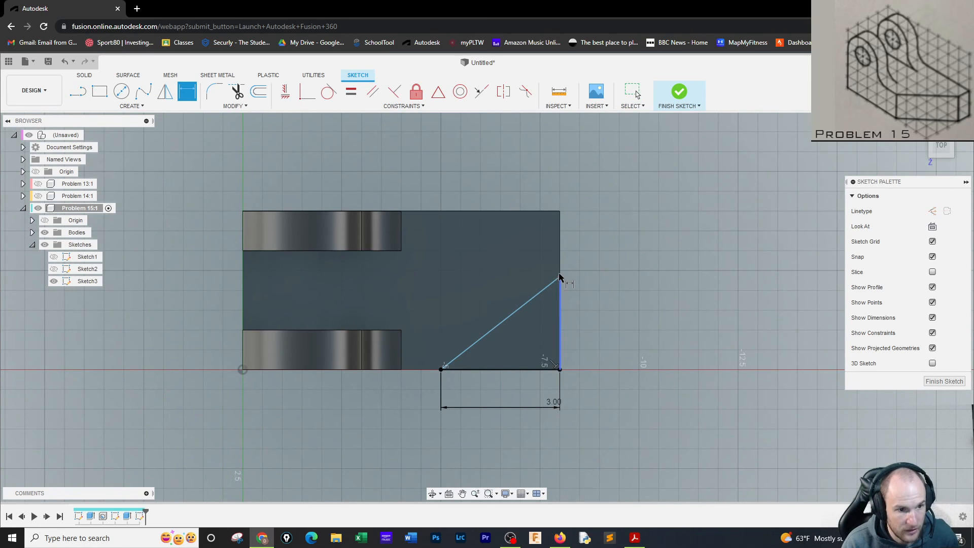
{"action": "left_click", "coordinate": [561, 300]}
{"action": "left_click", "coordinate": [624, 304]}
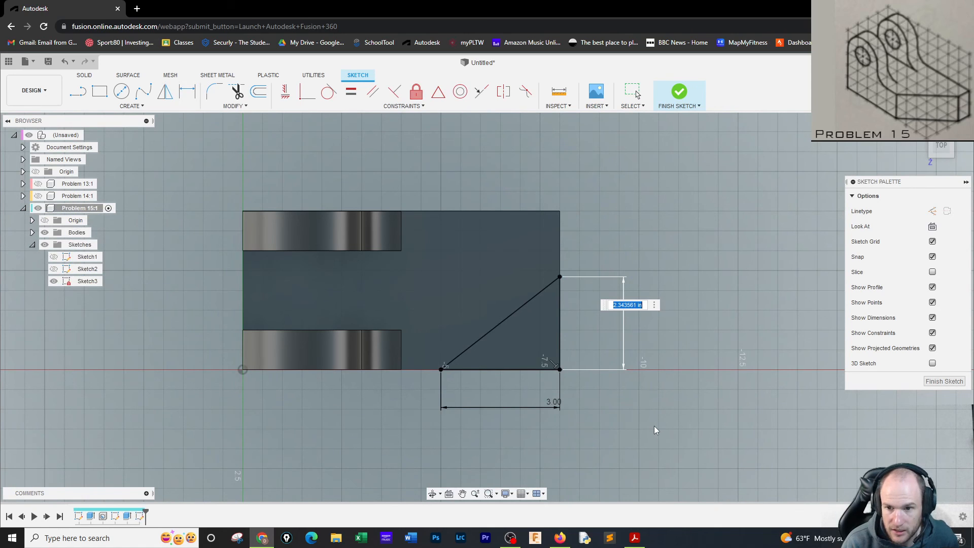
{"action": "type", "text": "3"}
{"action": "key", "text": "Return"}
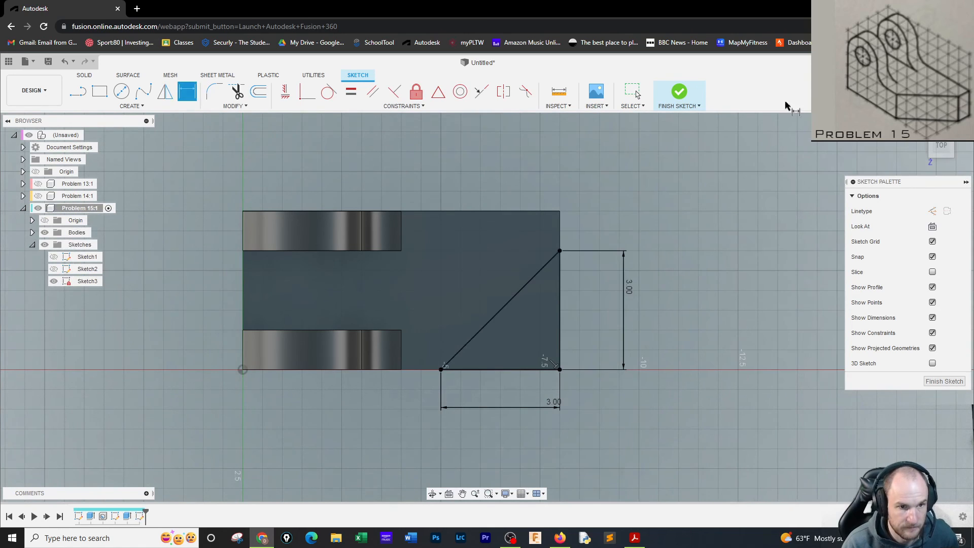
{"action": "left_click", "coordinate": [677, 92]}
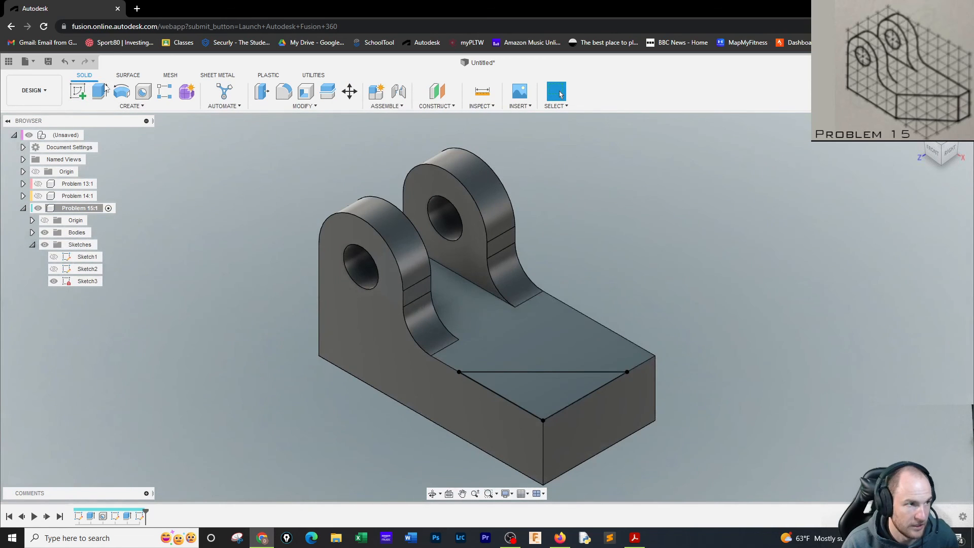
Step: Extrude the triangle profile 3.5 in downward as a cut to remove the origin-side corner of the base
{"action": "key", "text": "e"}
{"action": "left_click", "coordinate": [561, 397]}
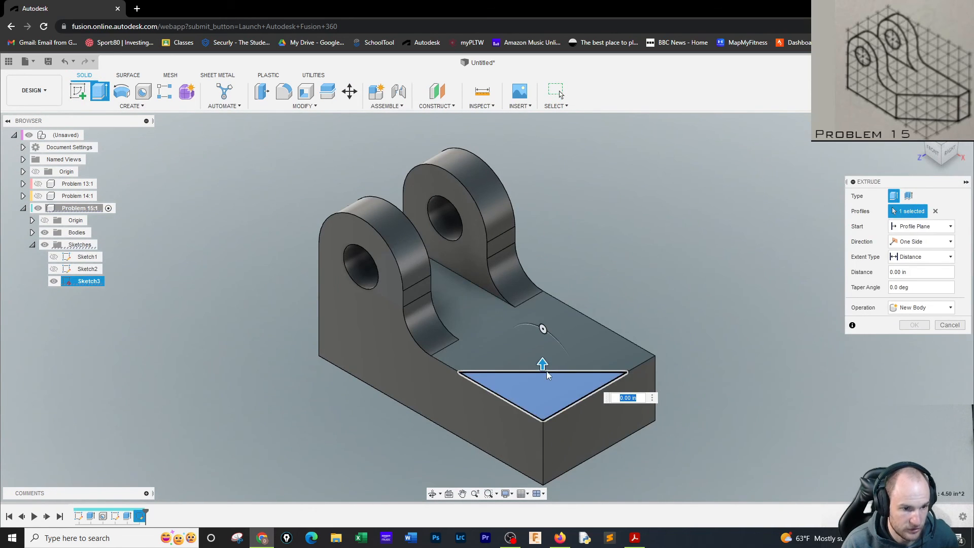
{"action": "left_click_drag", "start_coordinate": [543, 363], "coordinate": [580, 483]}
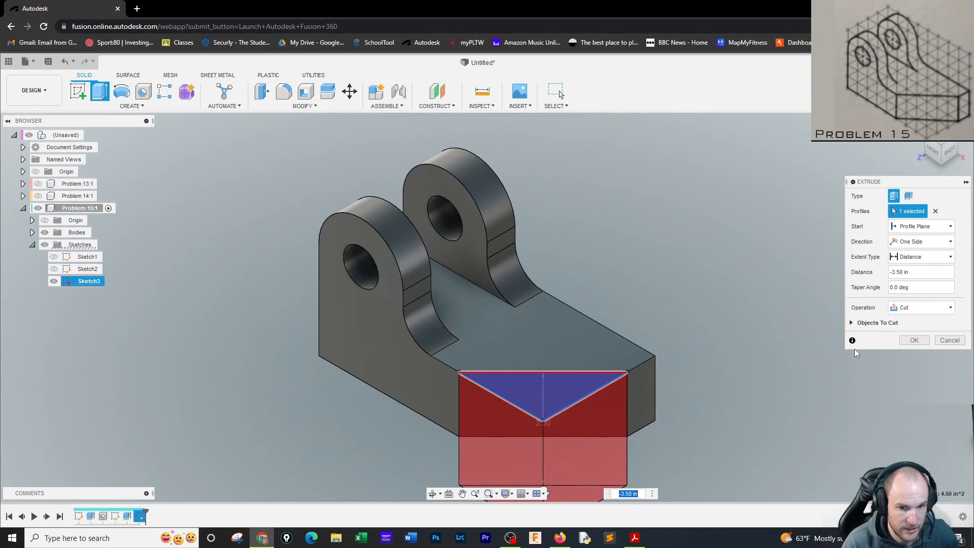
{"action": "left_click", "coordinate": [913, 339]}
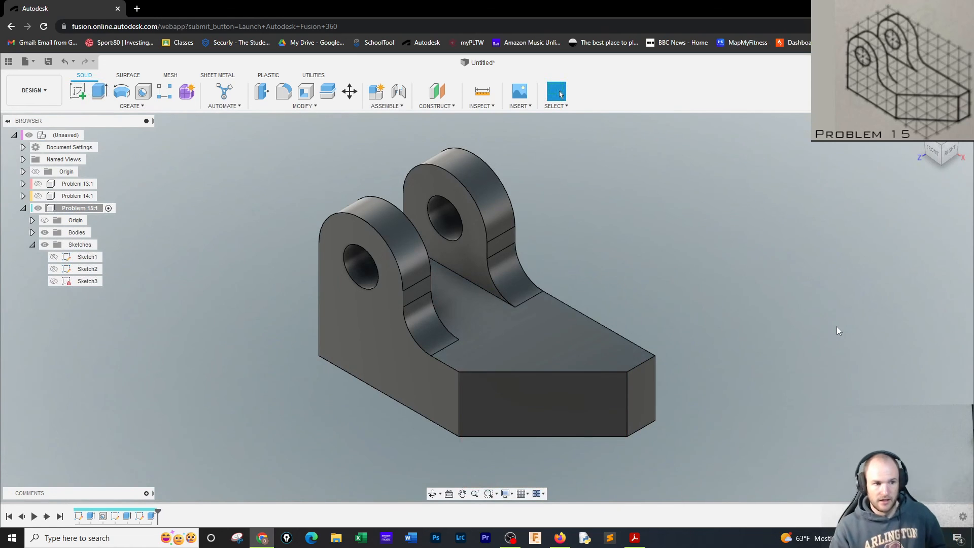